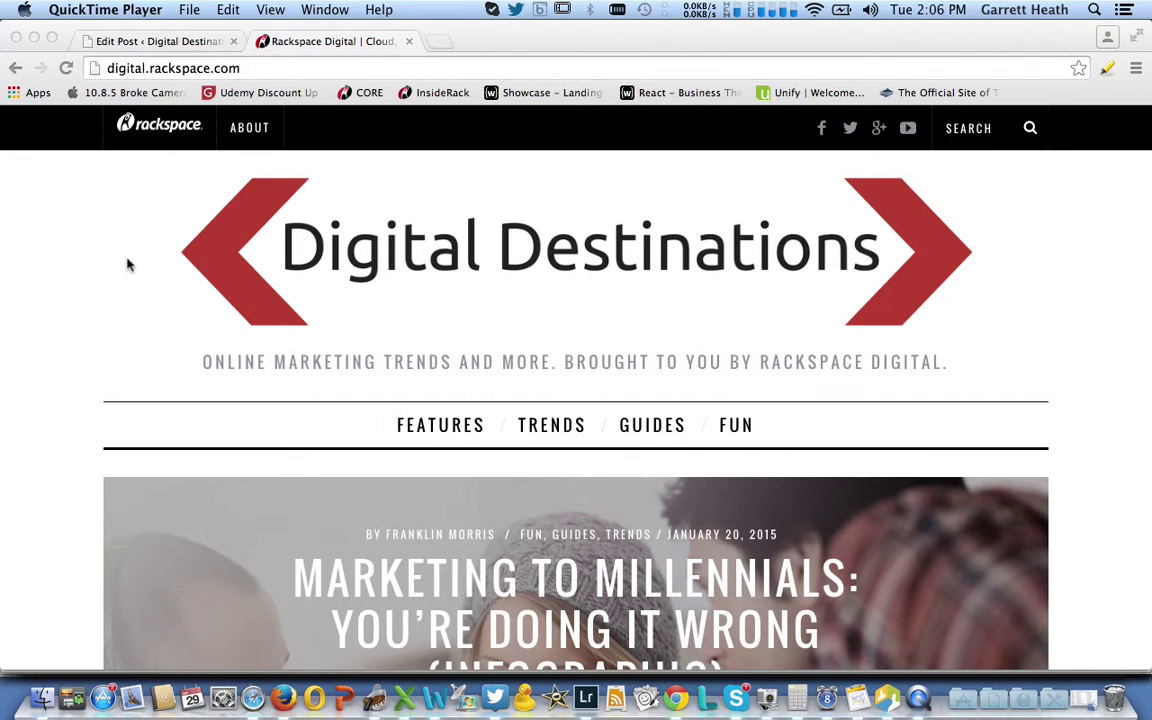
# Look over the Digital Destinations homepage, including its slider and popular posts.
pyautogui.scroll(-5, 127, 264)
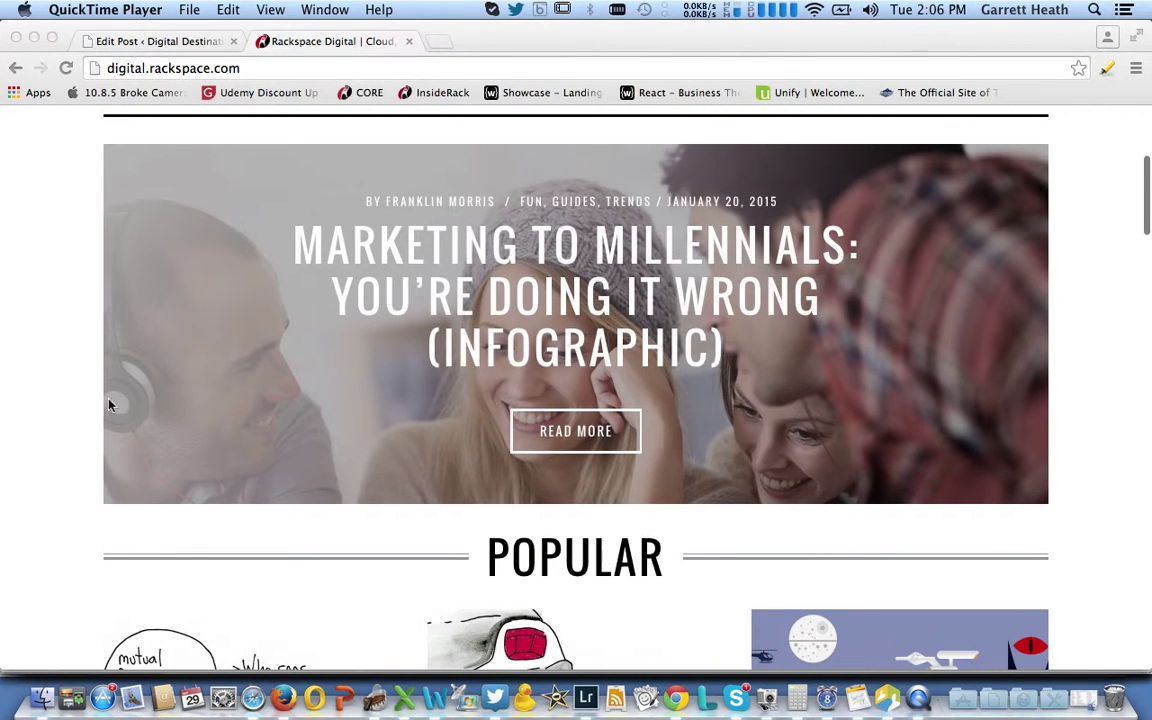
pyautogui.click(3, 399)
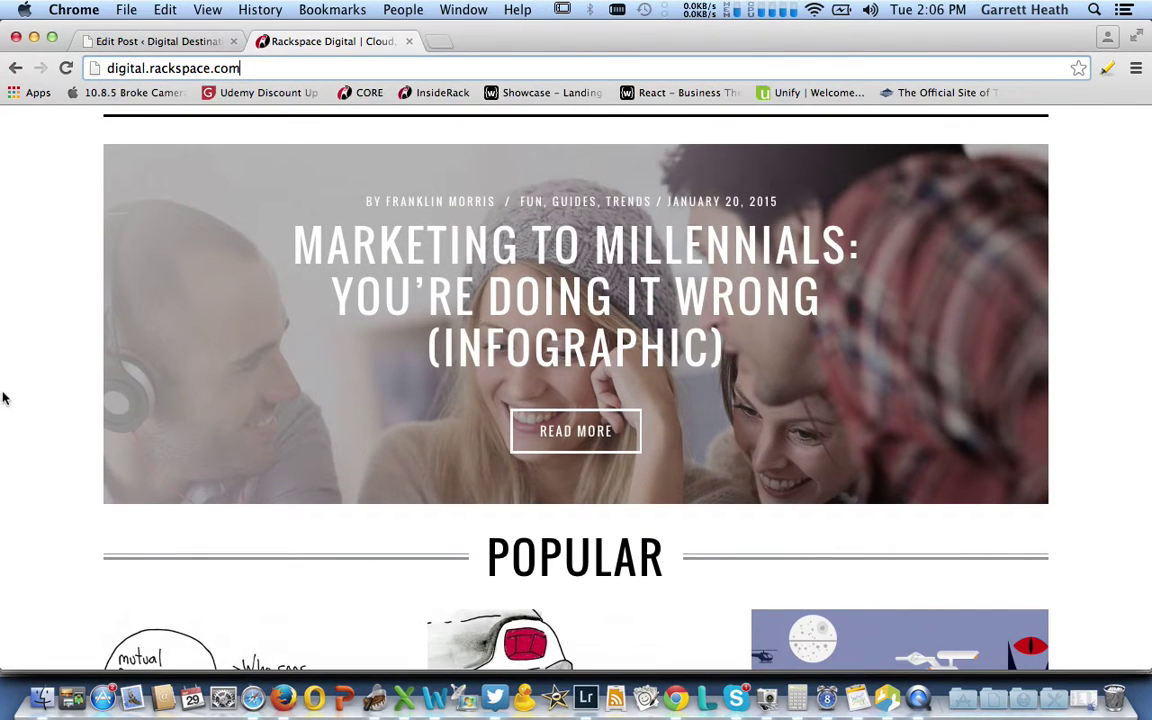
pyautogui.scroll(-6, 41, 383)
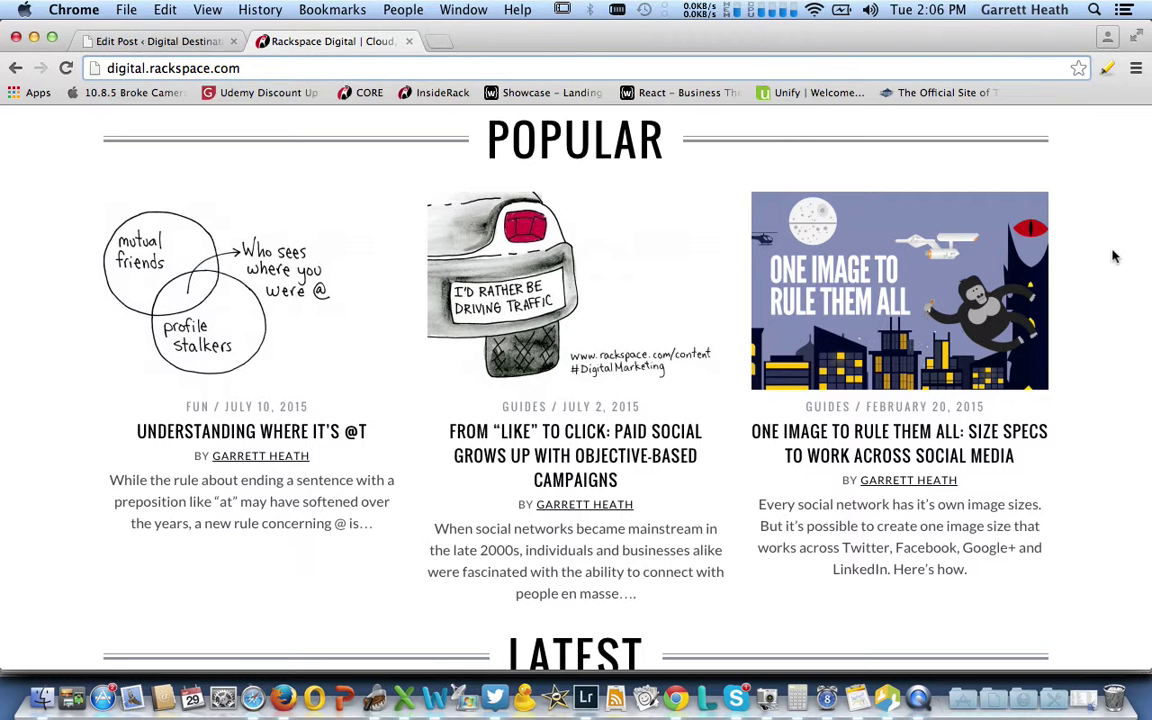
pyautogui.scroll(10, 1115, 257)
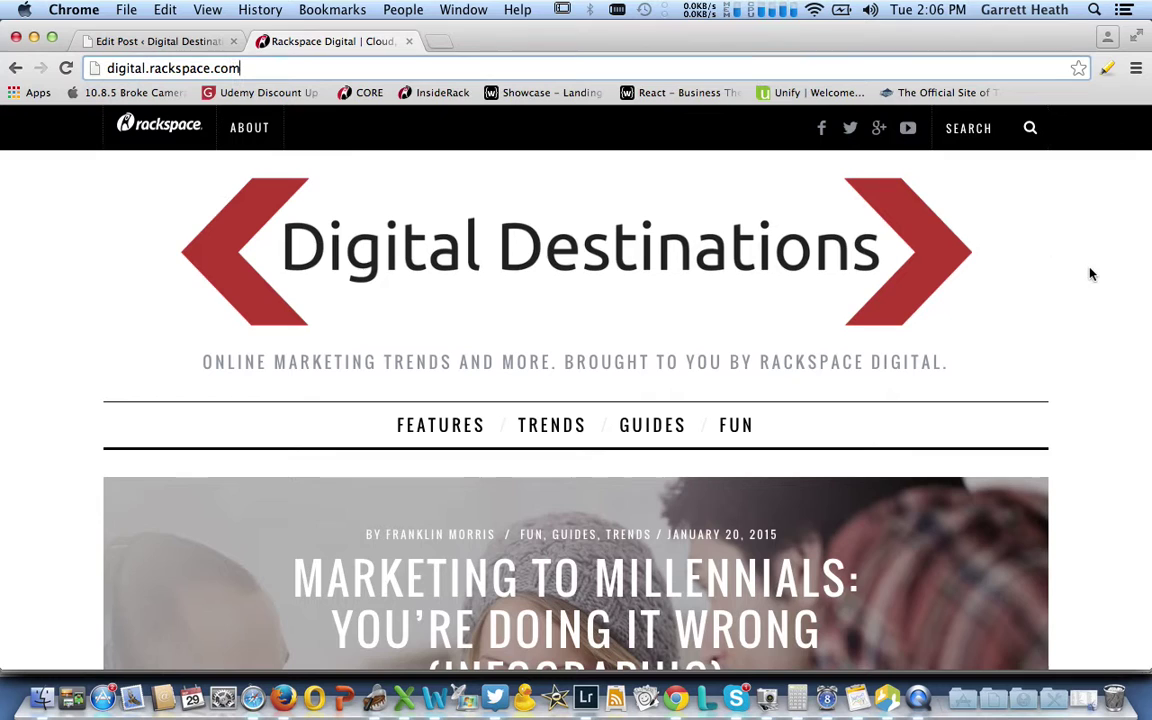
pyautogui.click(430, 695)
pyautogui.click(288, 291)
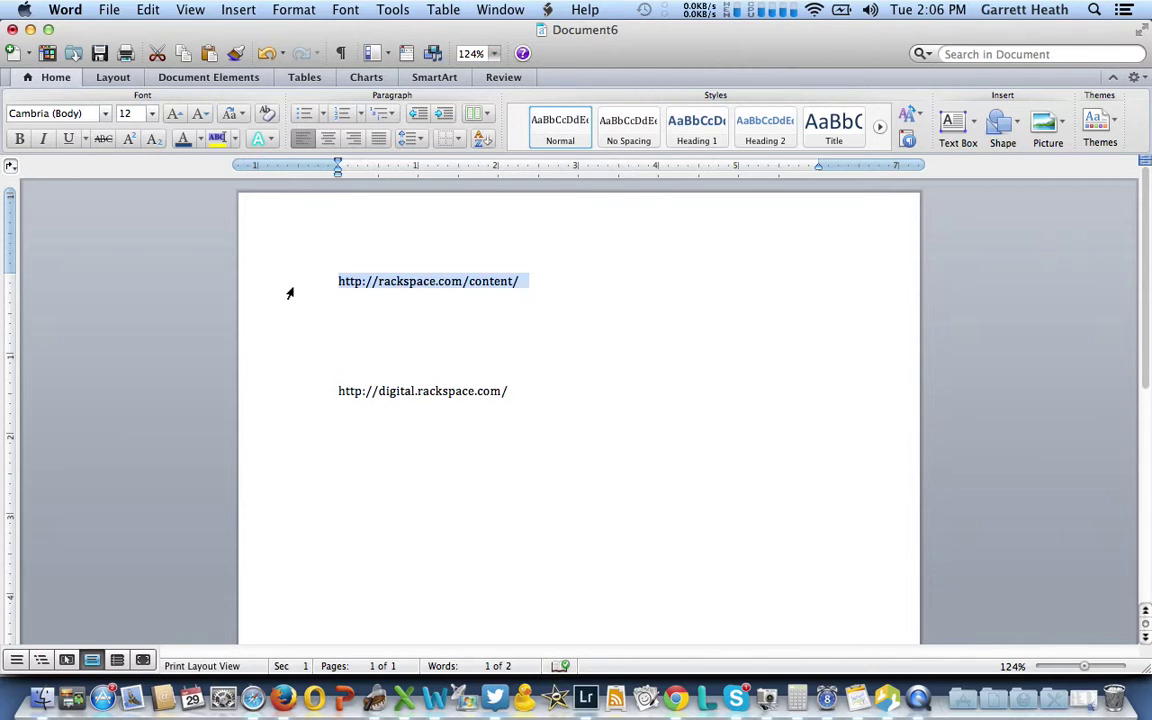
pyautogui.click(306, 386)
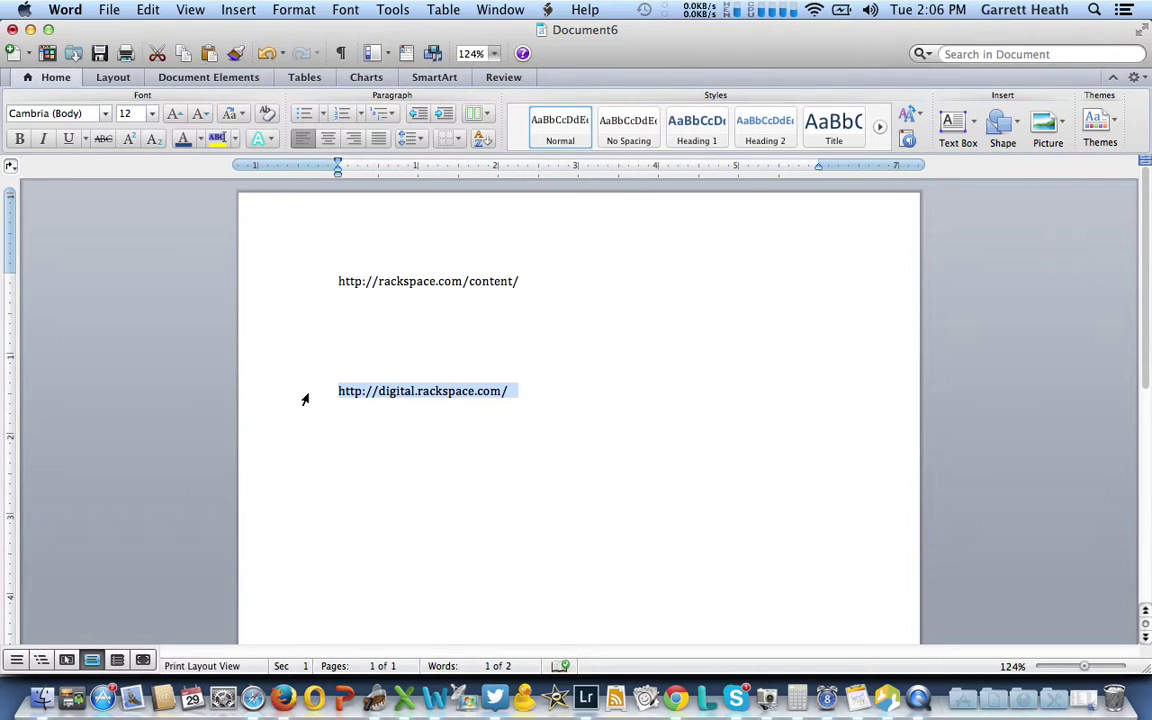
pyautogui.click(535, 281)
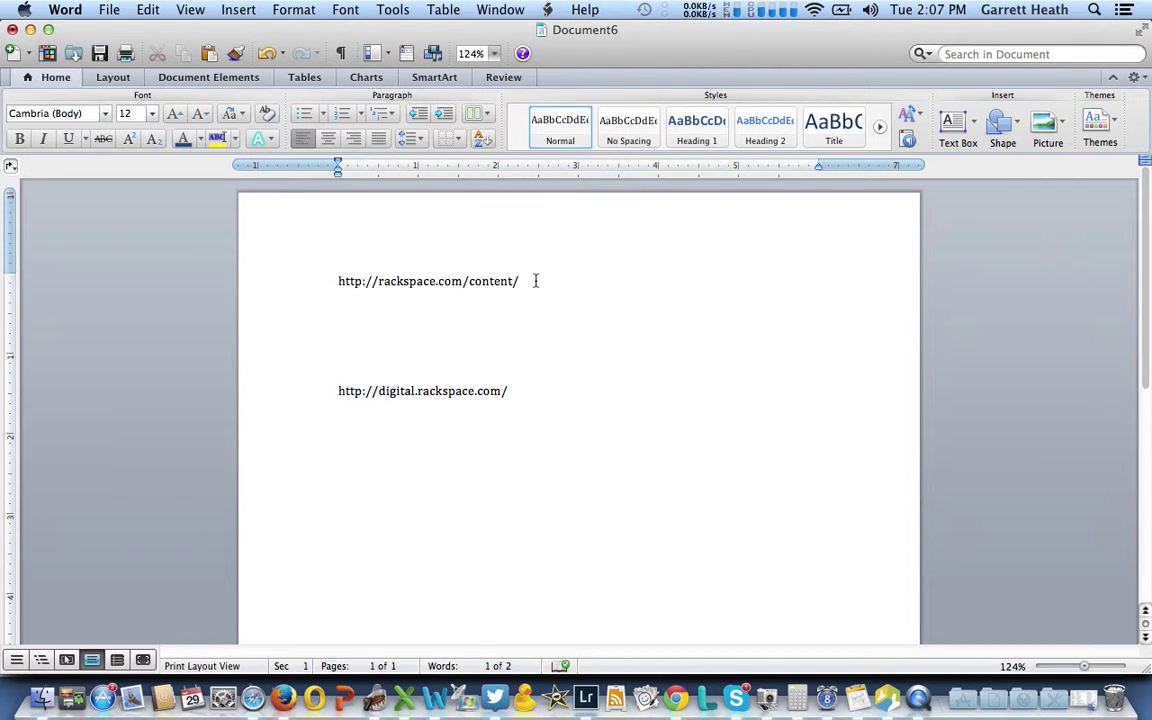
pyautogui.write('image1.jpg')
pyautogui.click(290, 285)
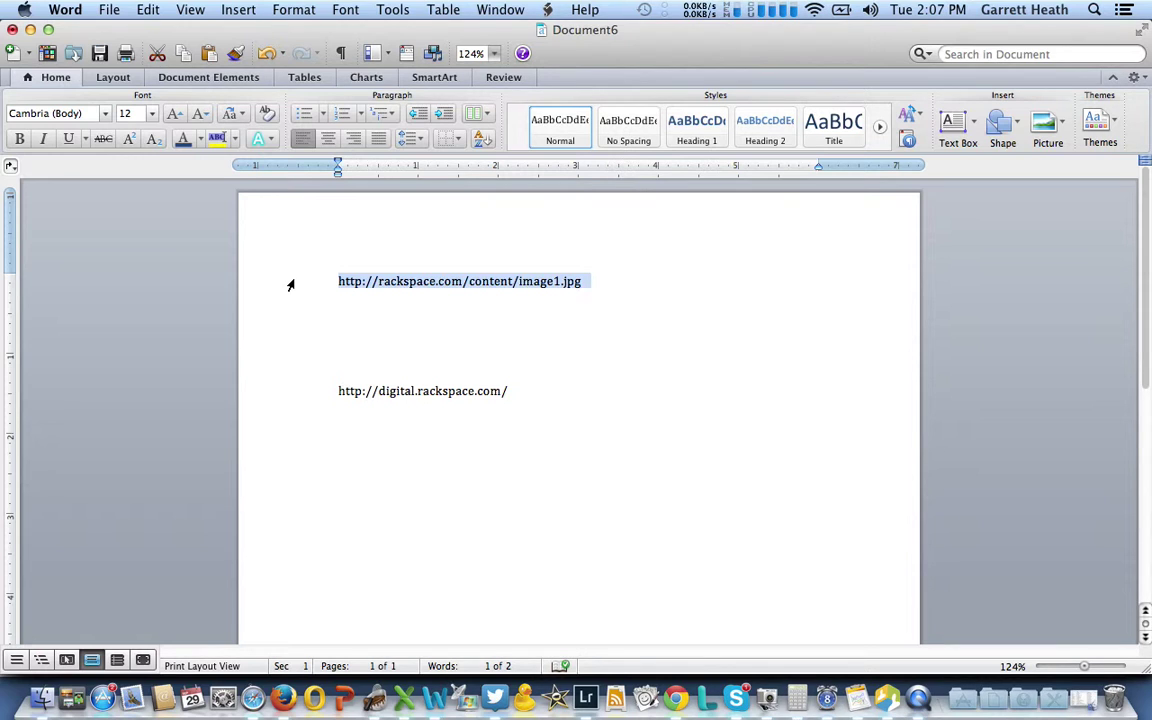
pyautogui.click(295, 399)
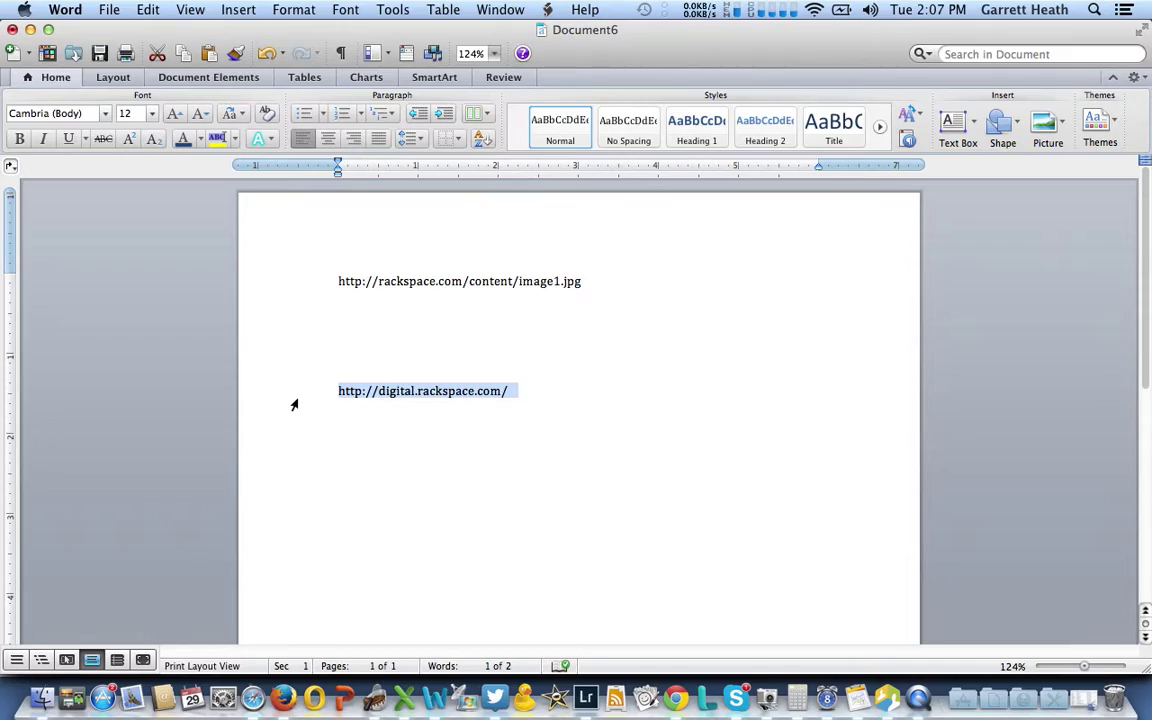
# Switch back to Chrome and open the "7 Tech Logos Before They Became Iconic" article from the homepage slider.
pyautogui.press('super+Tab')
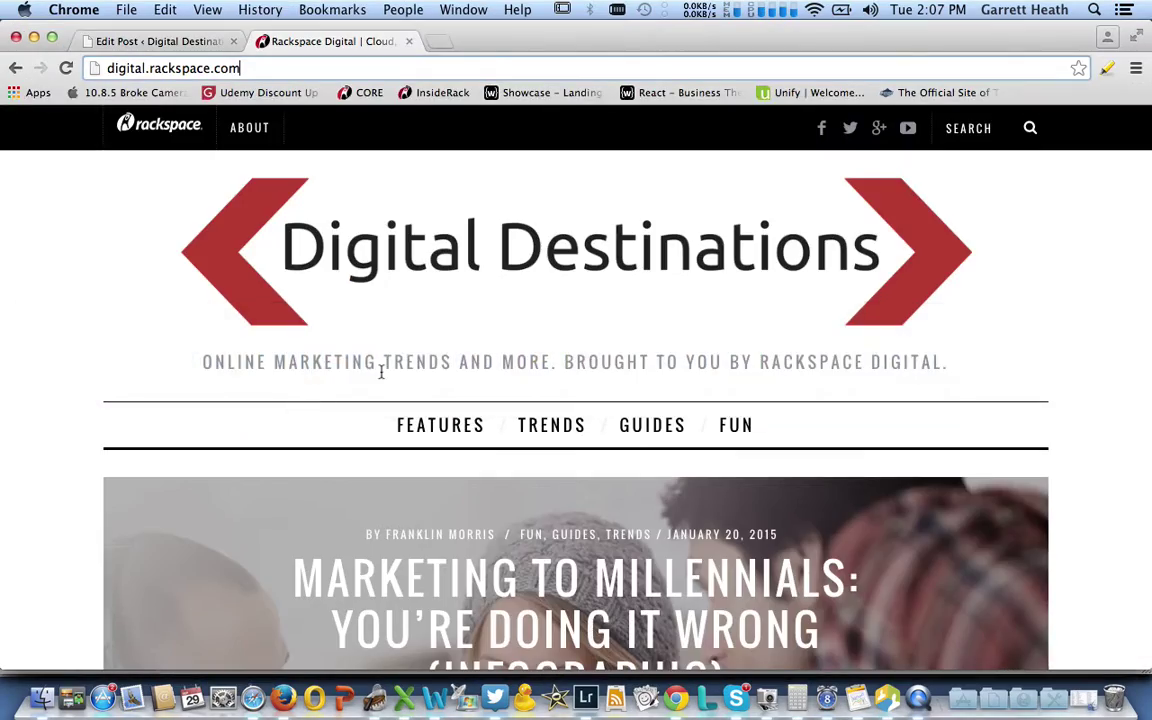
pyautogui.scroll(-10, 381, 377)
pyautogui.scroll(-5, 381, 377)
pyautogui.scroll(8, 381, 377)
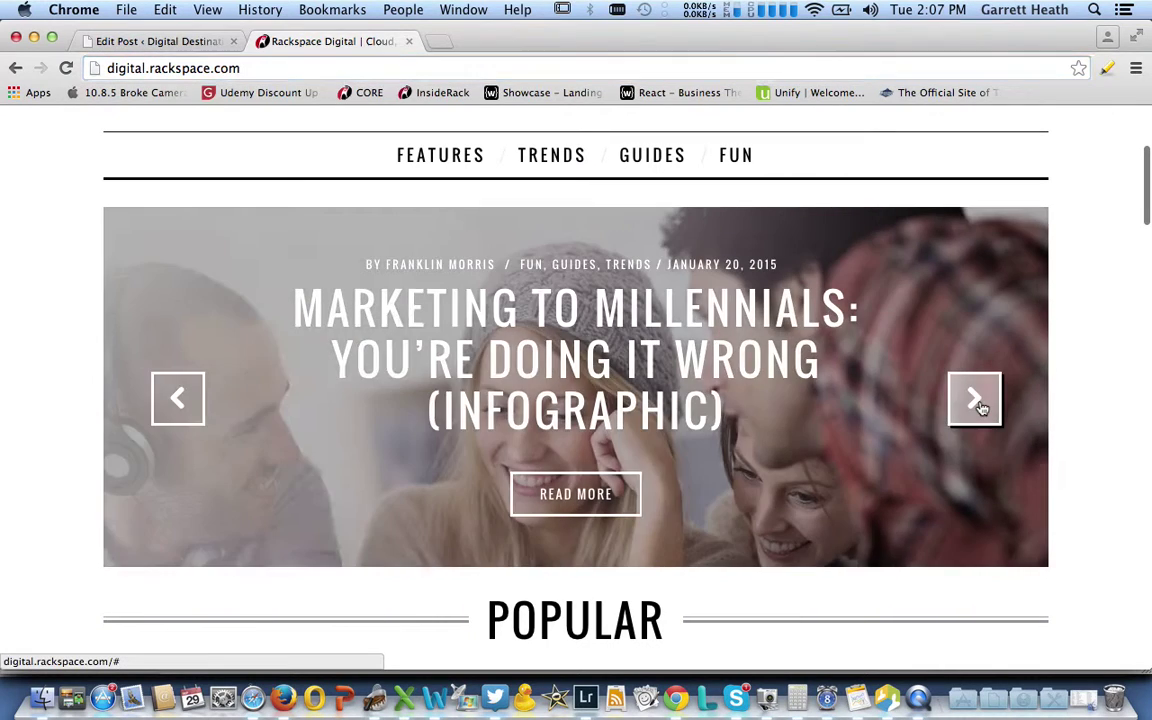
pyautogui.click(974, 399)
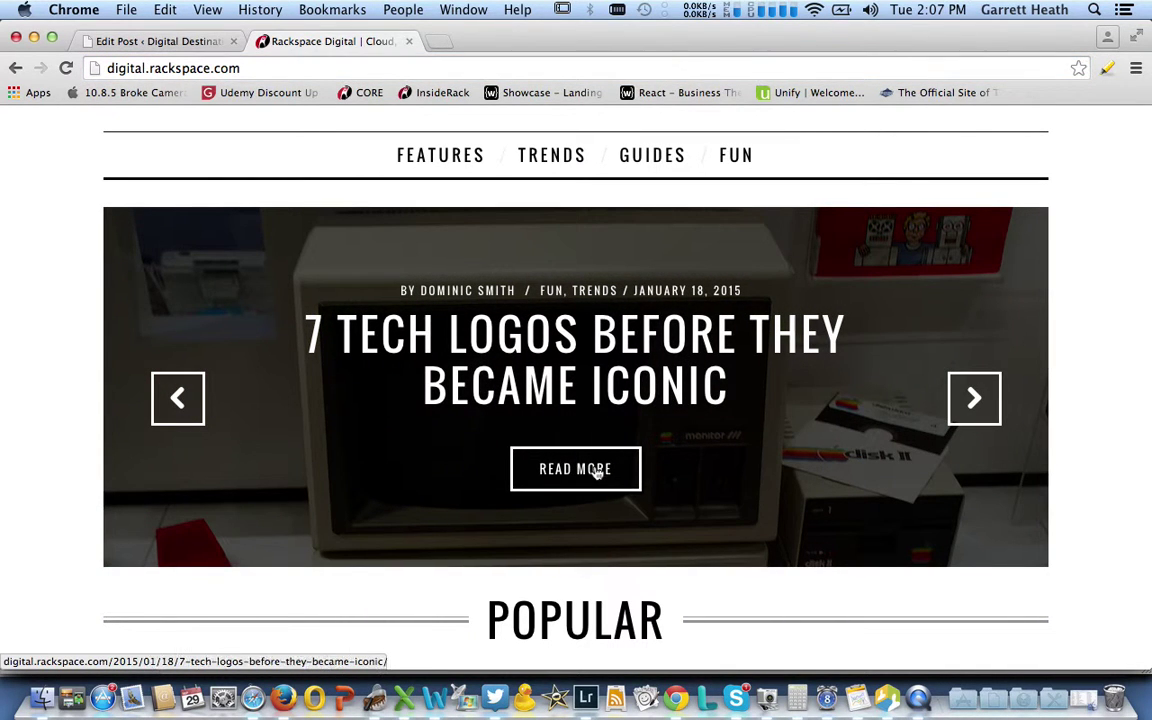
pyautogui.click(597, 471)
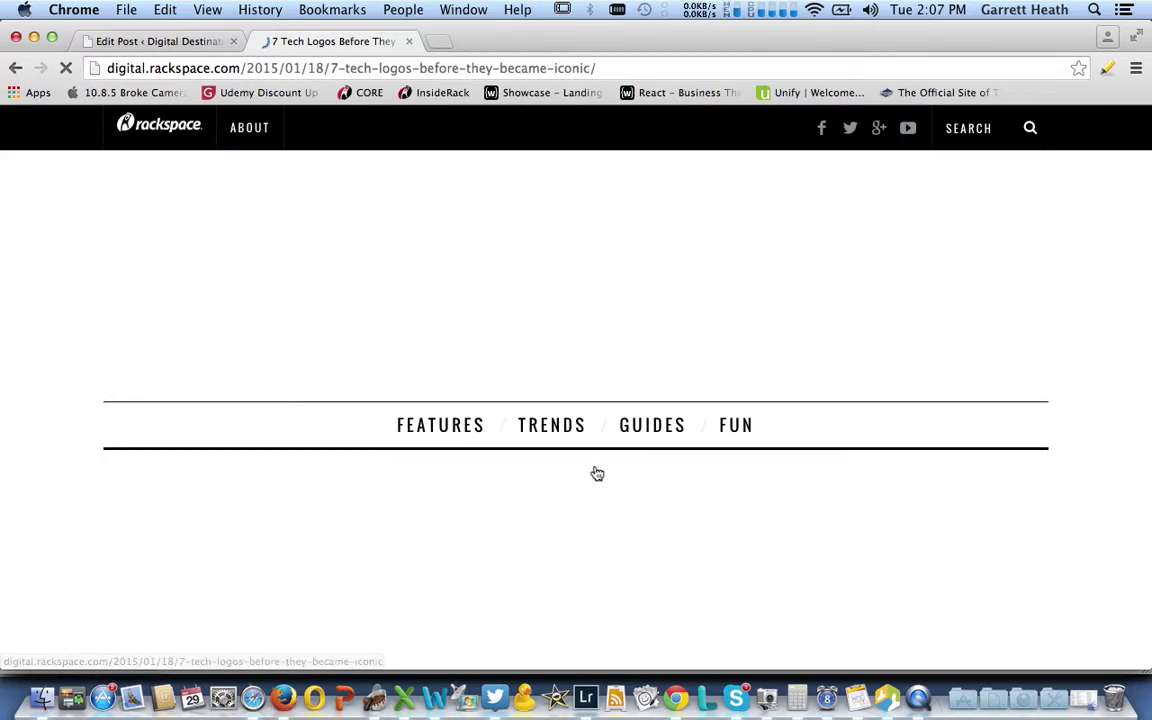
# Examine how the logo images display throughout the article, from the Apple section down to Xerox and back.
pyautogui.scroll(-2, 381, 291)
pyautogui.scroll(-10, 381, 291)
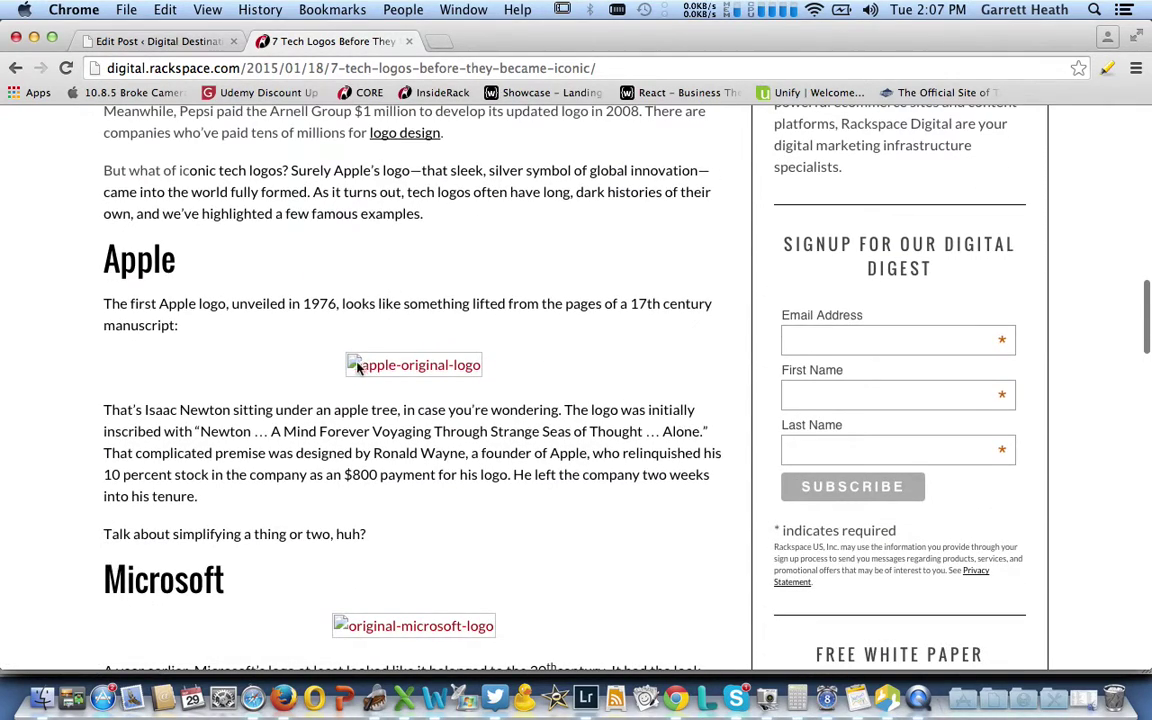
pyautogui.scroll(-5, 358, 370)
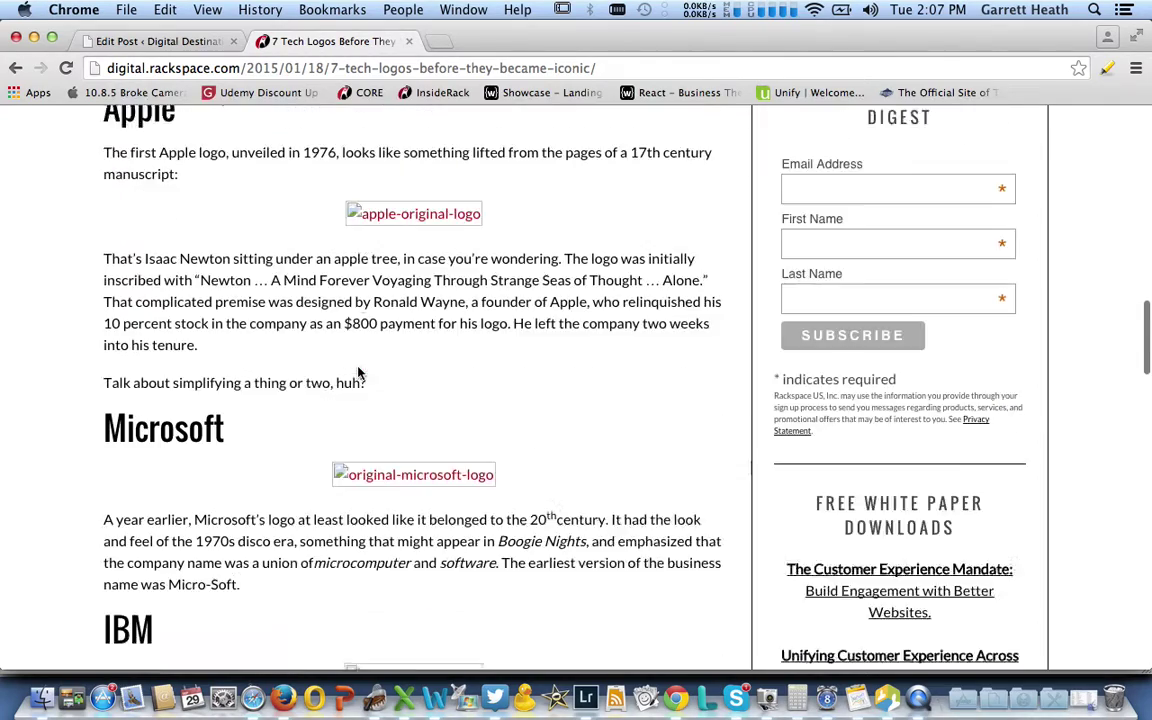
pyautogui.scroll(-3, 396, 260)
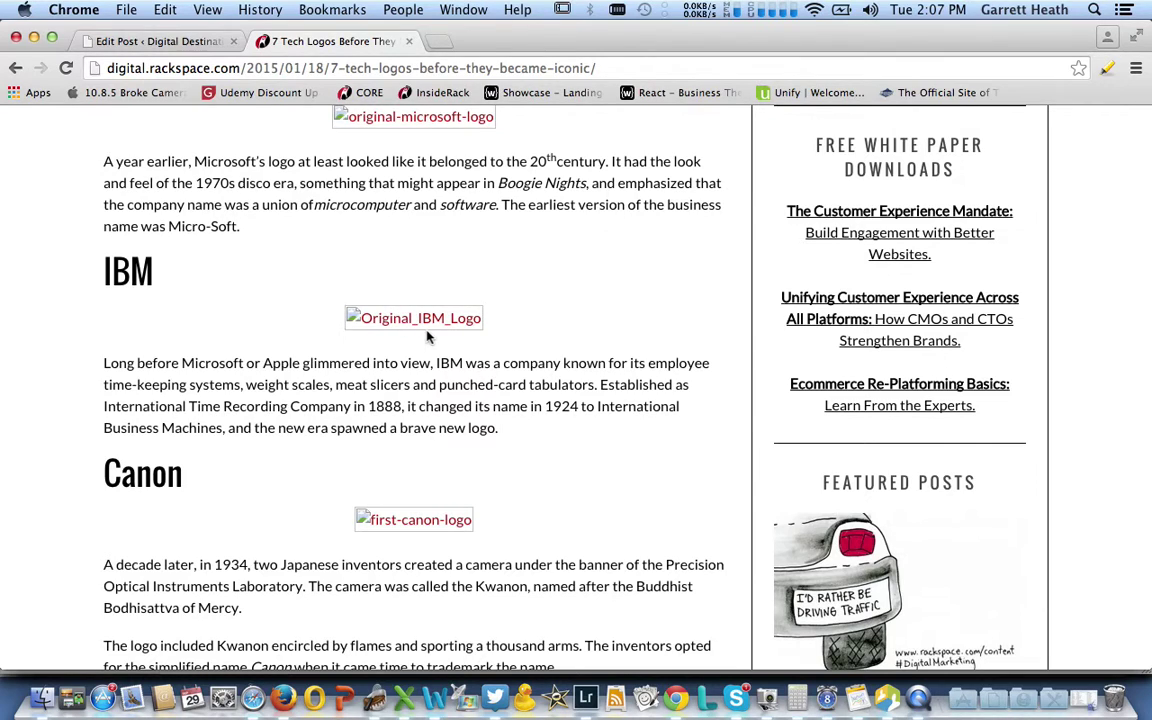
pyautogui.scroll(-9, 427, 337)
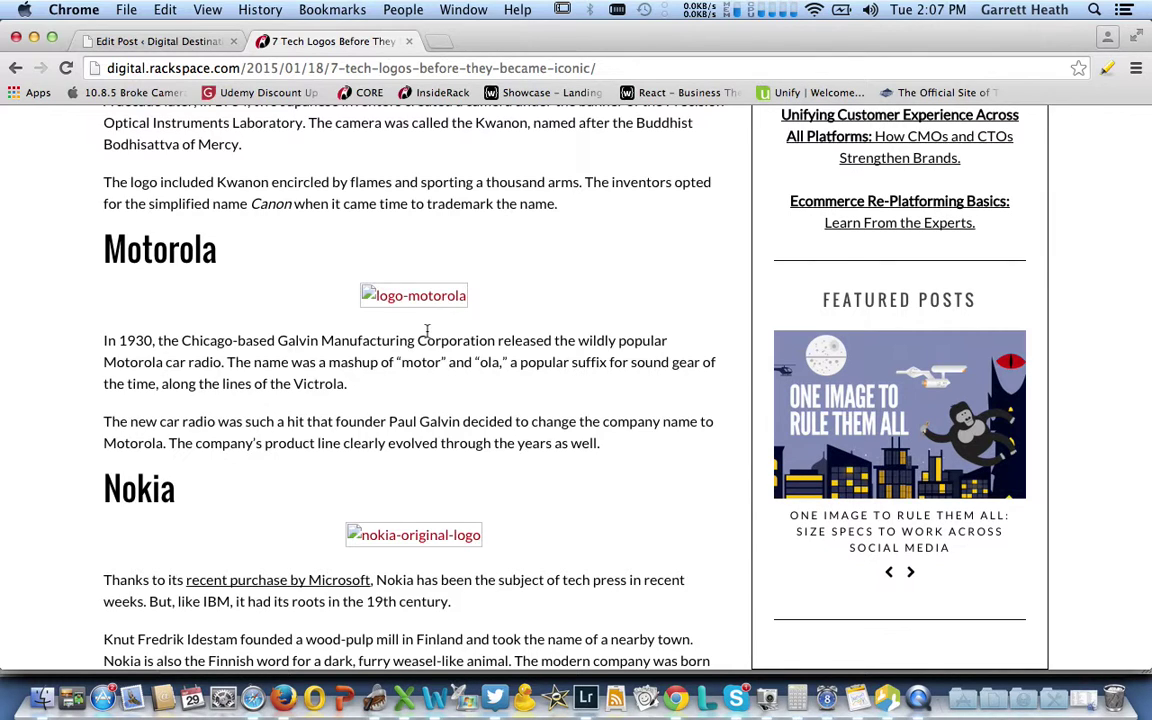
pyautogui.scroll(-7, 427, 335)
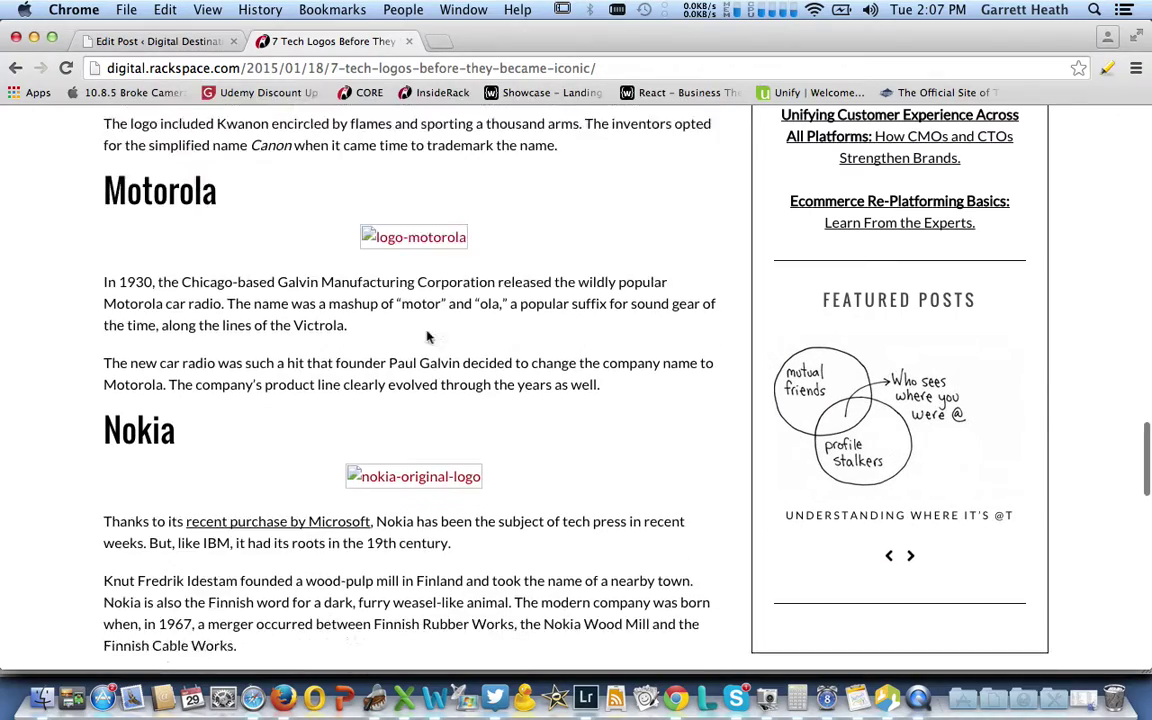
pyautogui.scroll(-5, 427, 335)
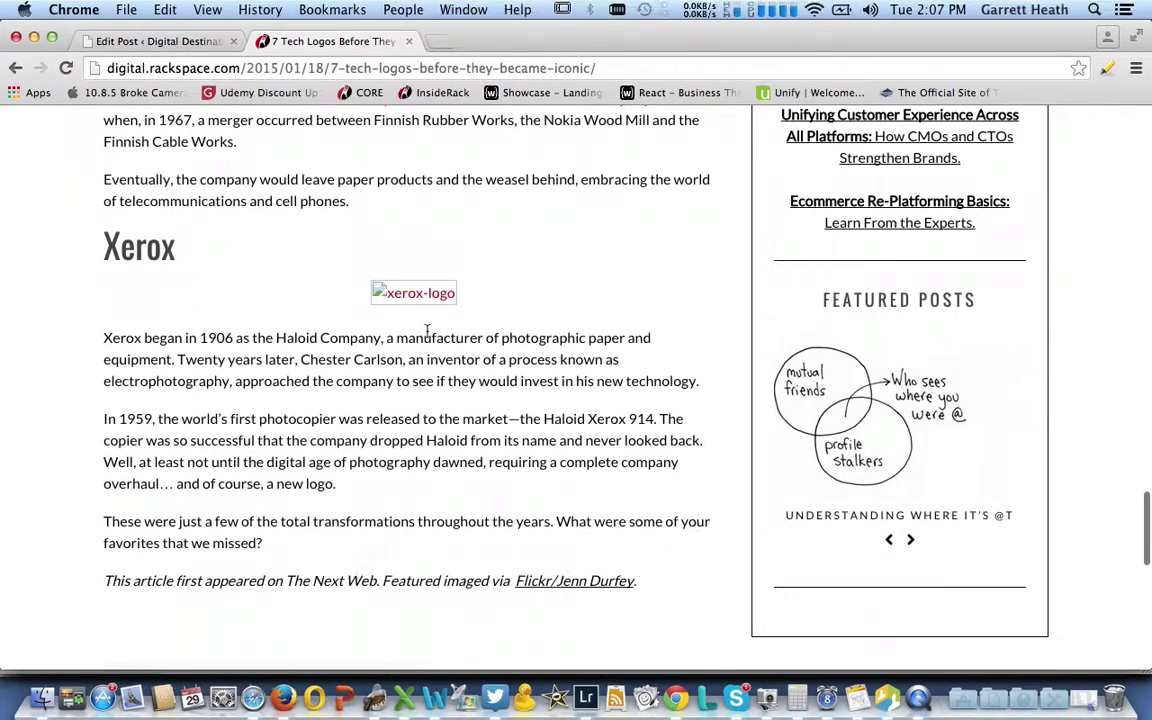
pyautogui.scroll(-4, 427, 333)
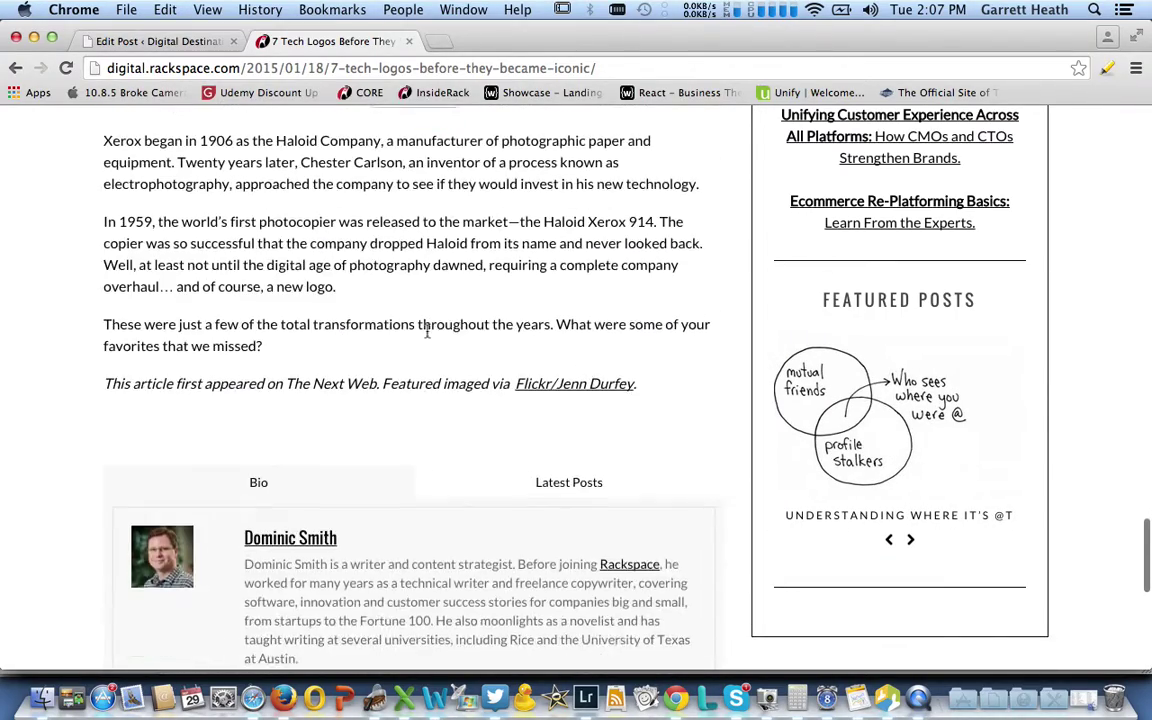
pyautogui.scroll(3, 428, 337)
pyautogui.scroll(13, 427, 335)
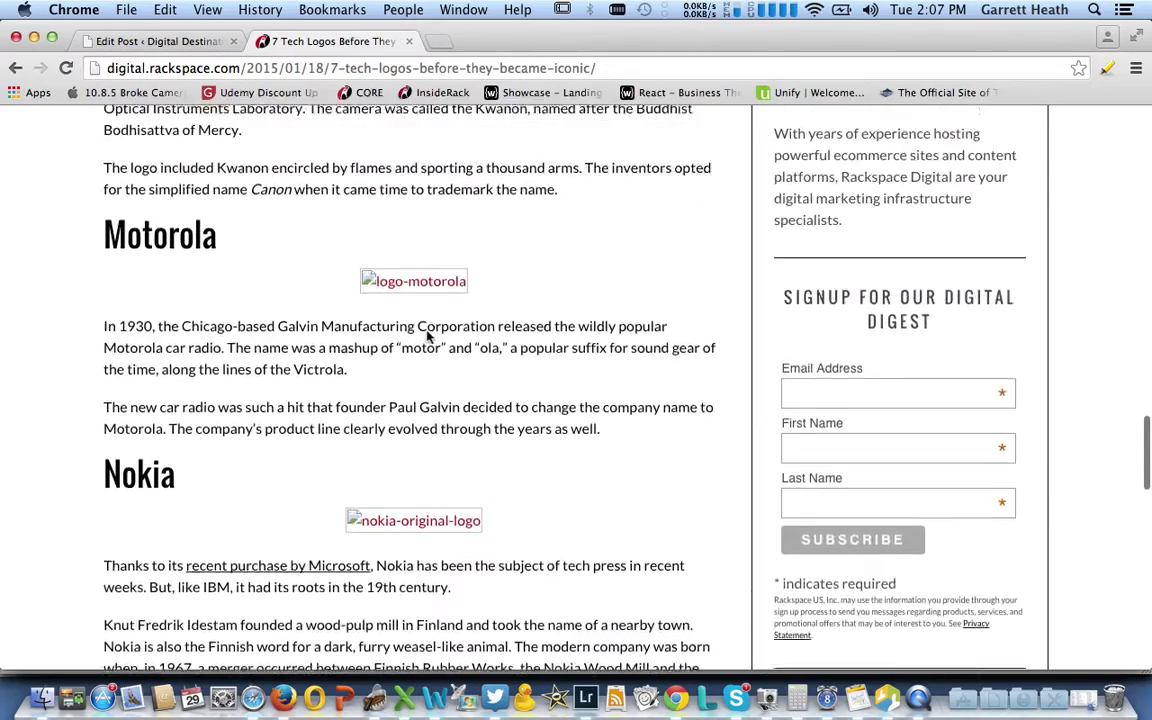
pyautogui.scroll(10, 427, 337)
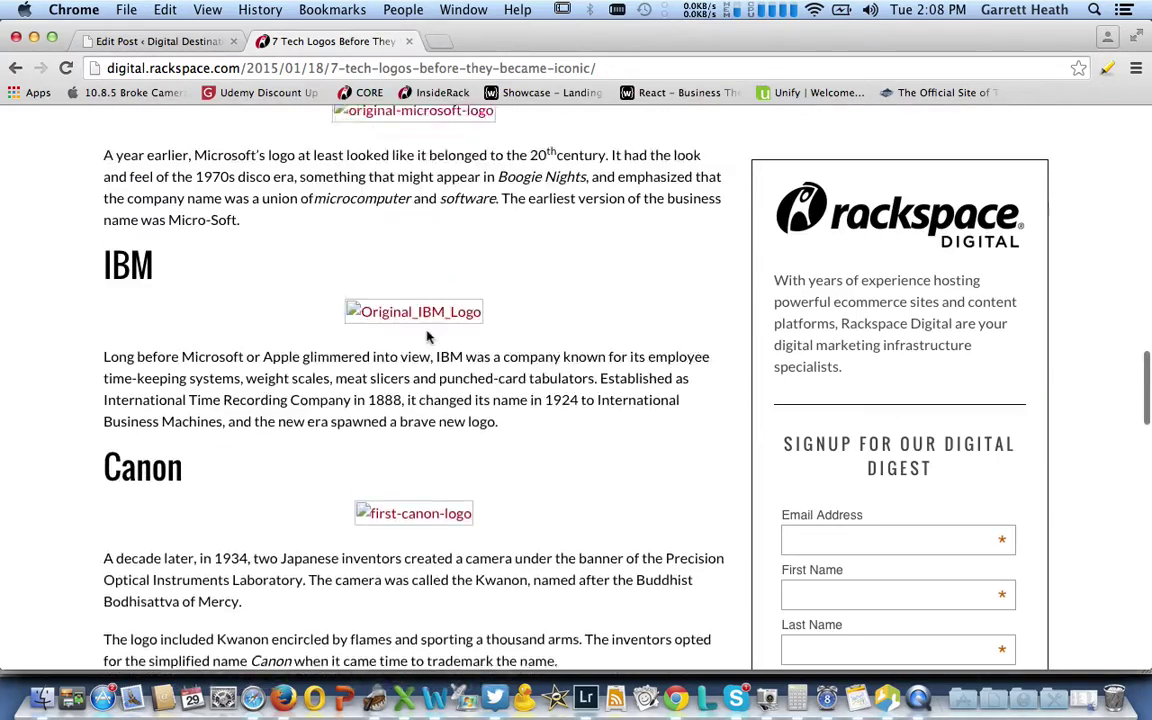
pyautogui.scroll(8, 427, 337)
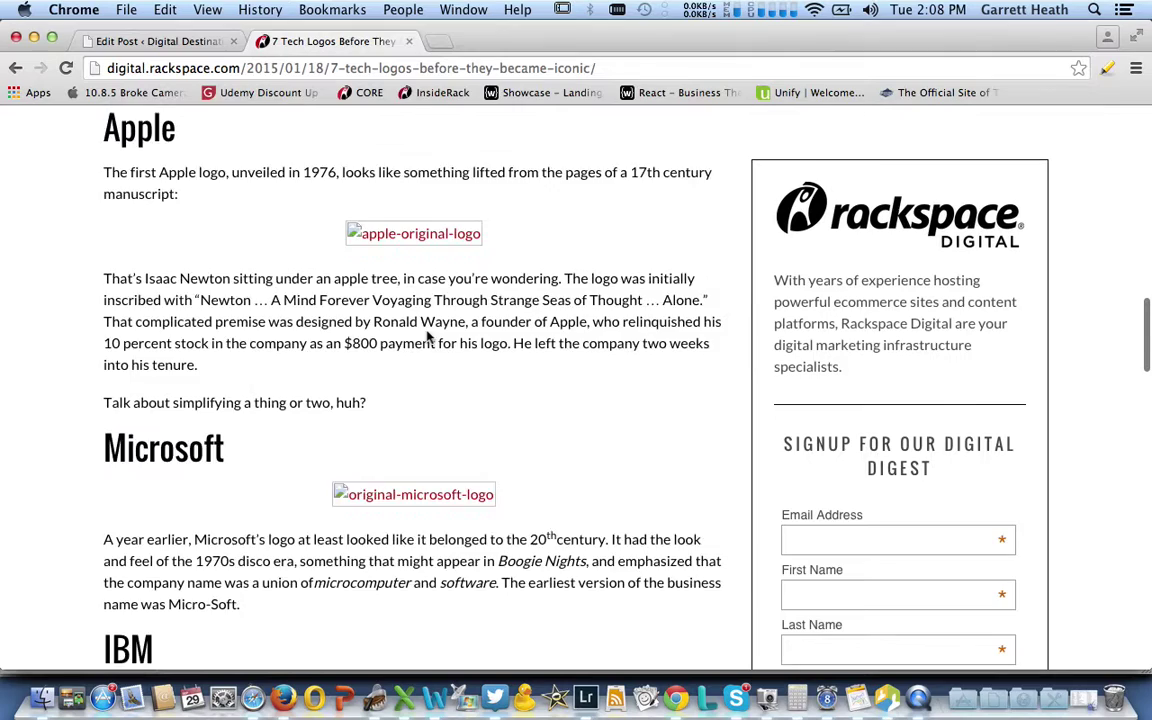
pyautogui.scroll(8, 427, 337)
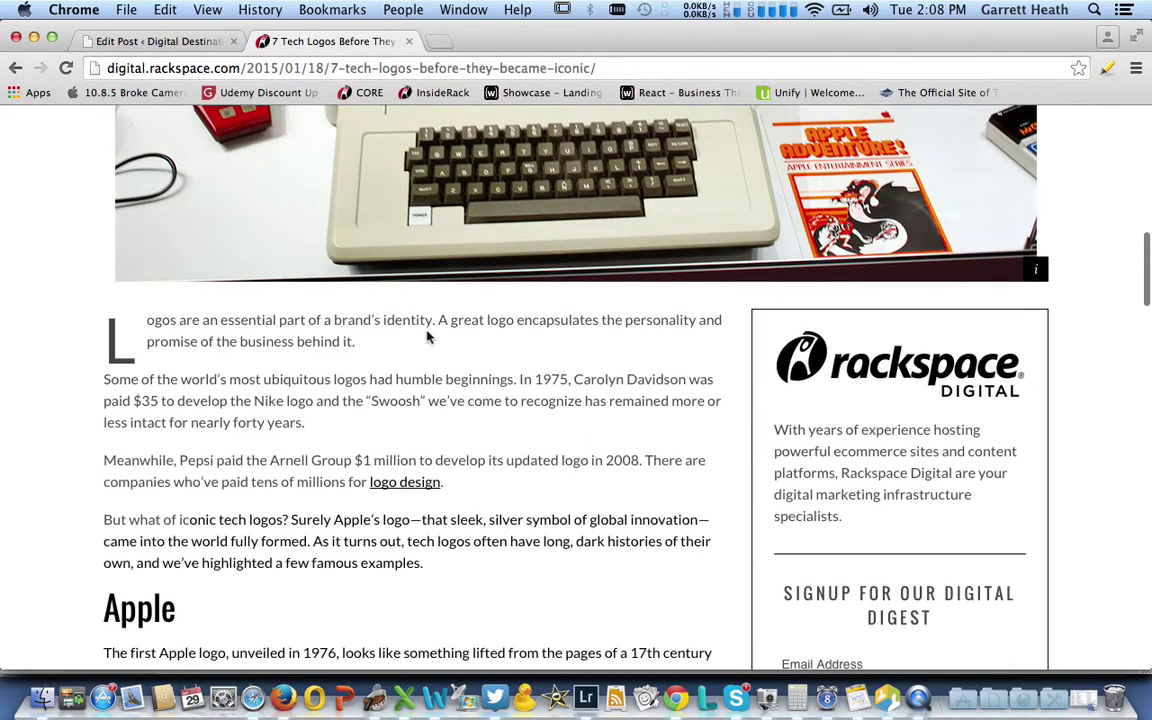
pyautogui.scroll(-4, 427, 330)
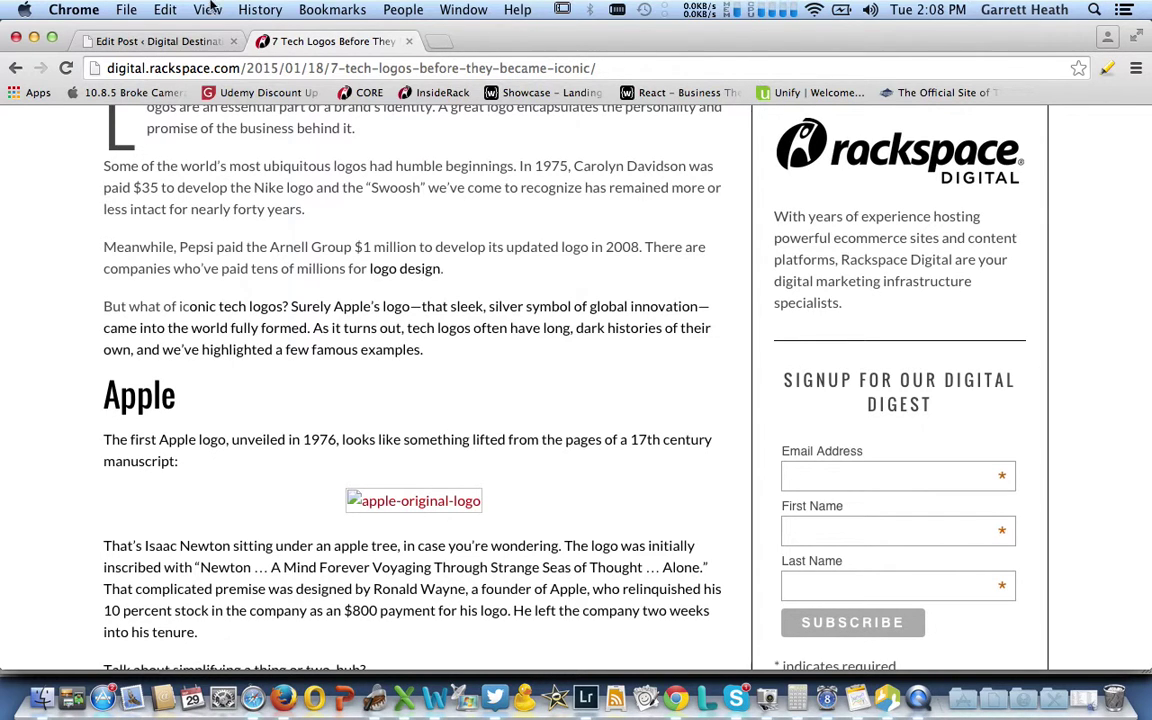
# In the article's WordPress post editor, open the Apple logo's image details and update the image with its existing settings.
pyautogui.click(157, 43)
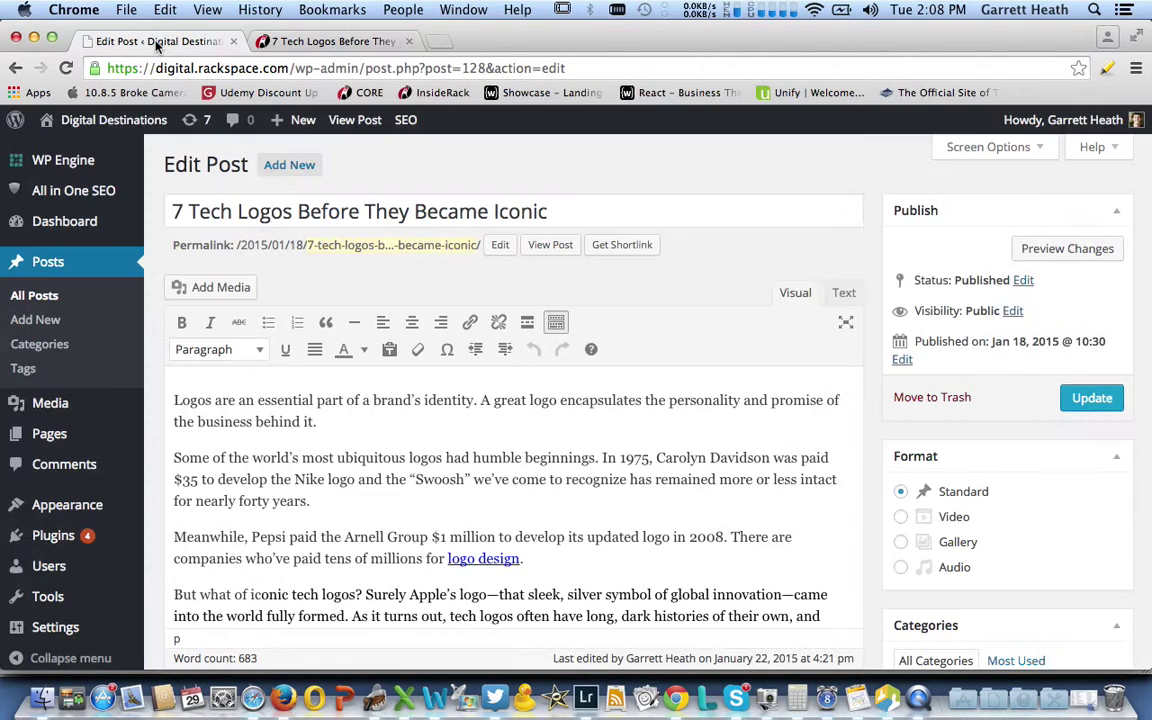
pyautogui.scroll(-5, 408, 455)
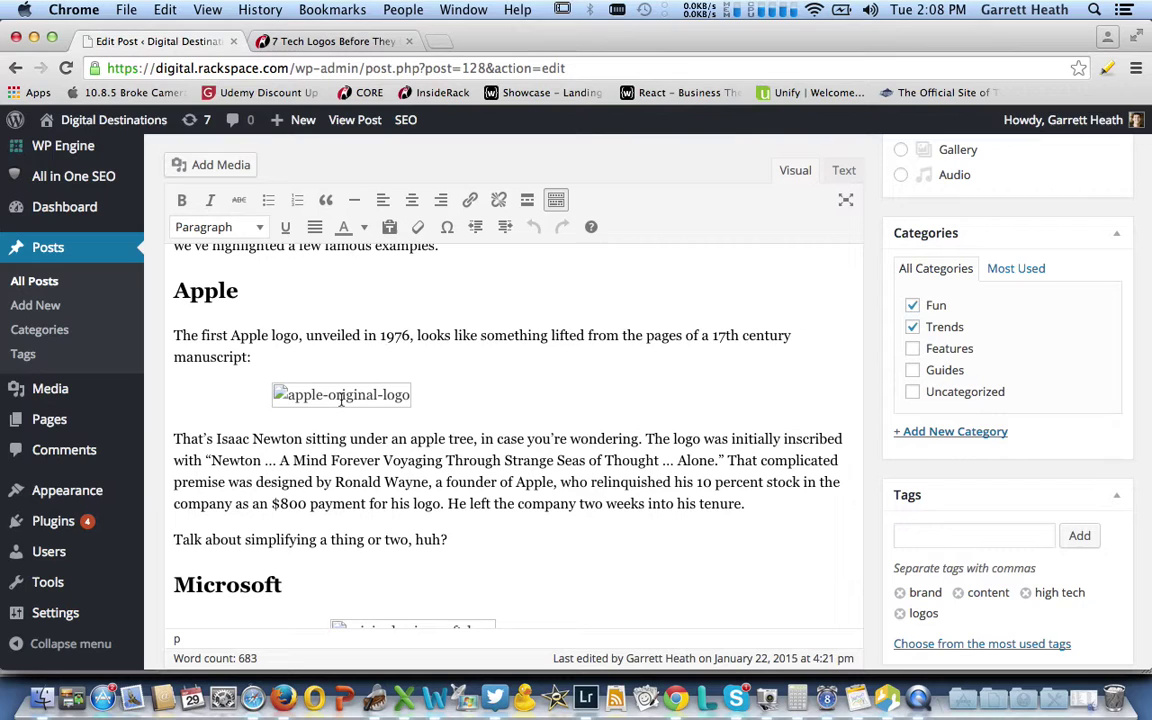
pyautogui.click(341, 398)
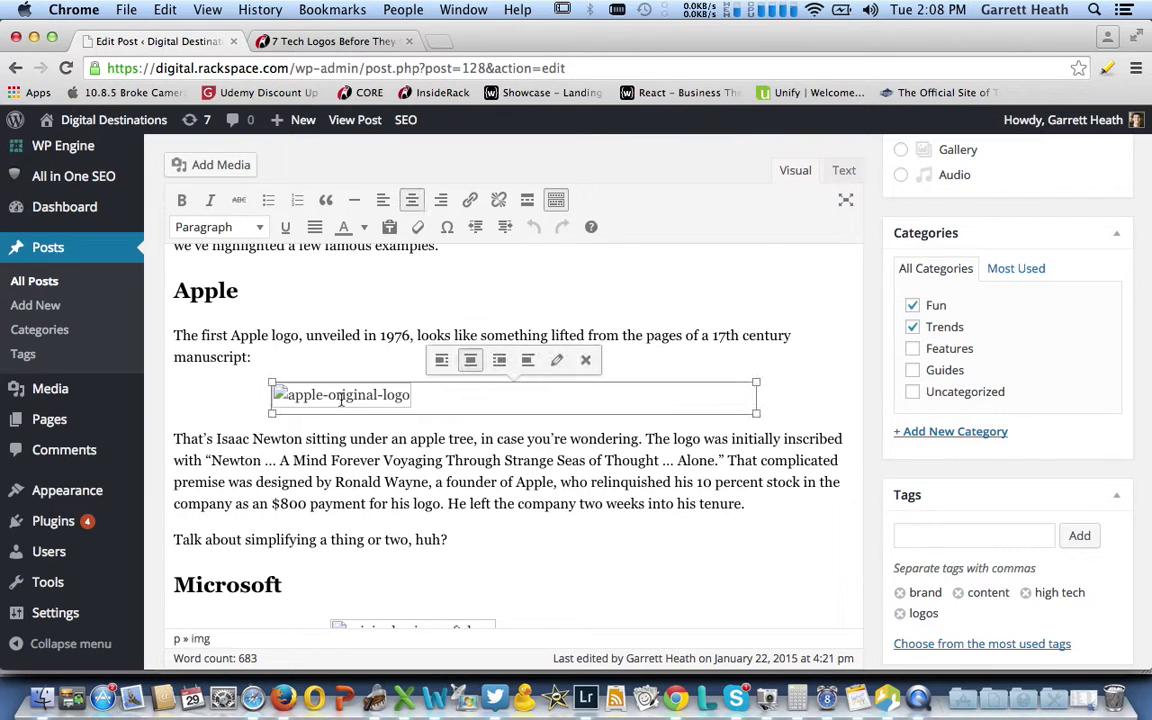
pyautogui.click(556, 362)
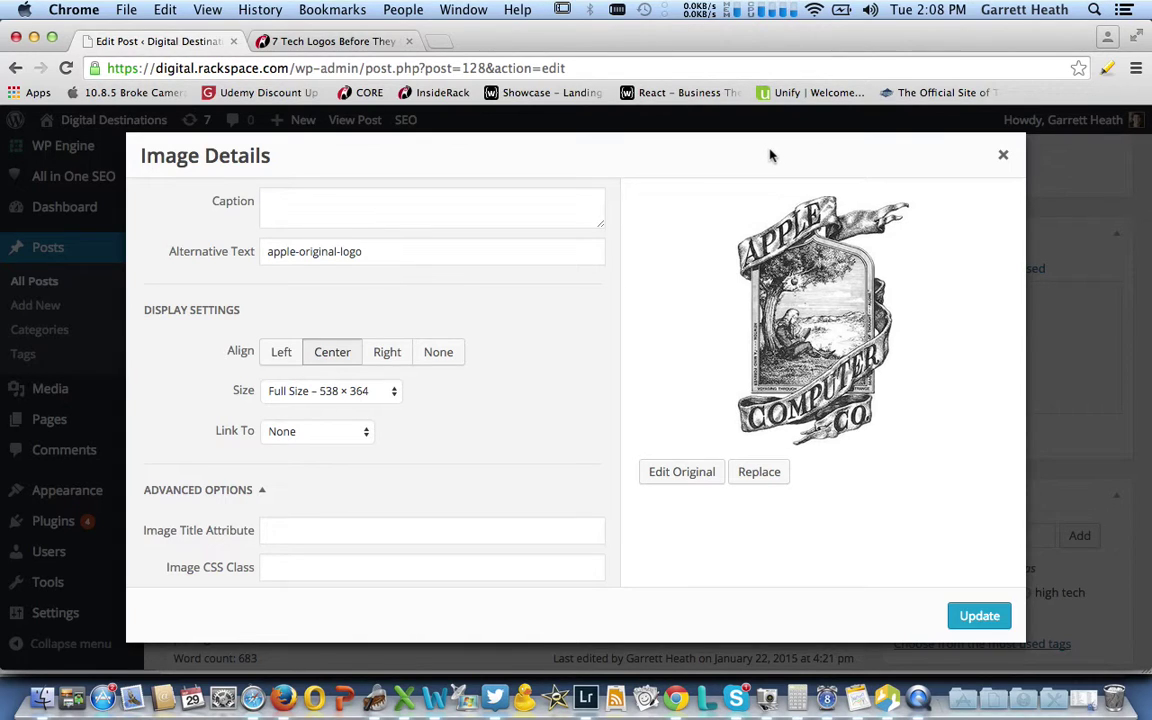
pyautogui.click(979, 616)
# Open the image details of the logo under the Microsoft heading and update the image with its existing settings.
pyautogui.scroll(-5, 432, 422)
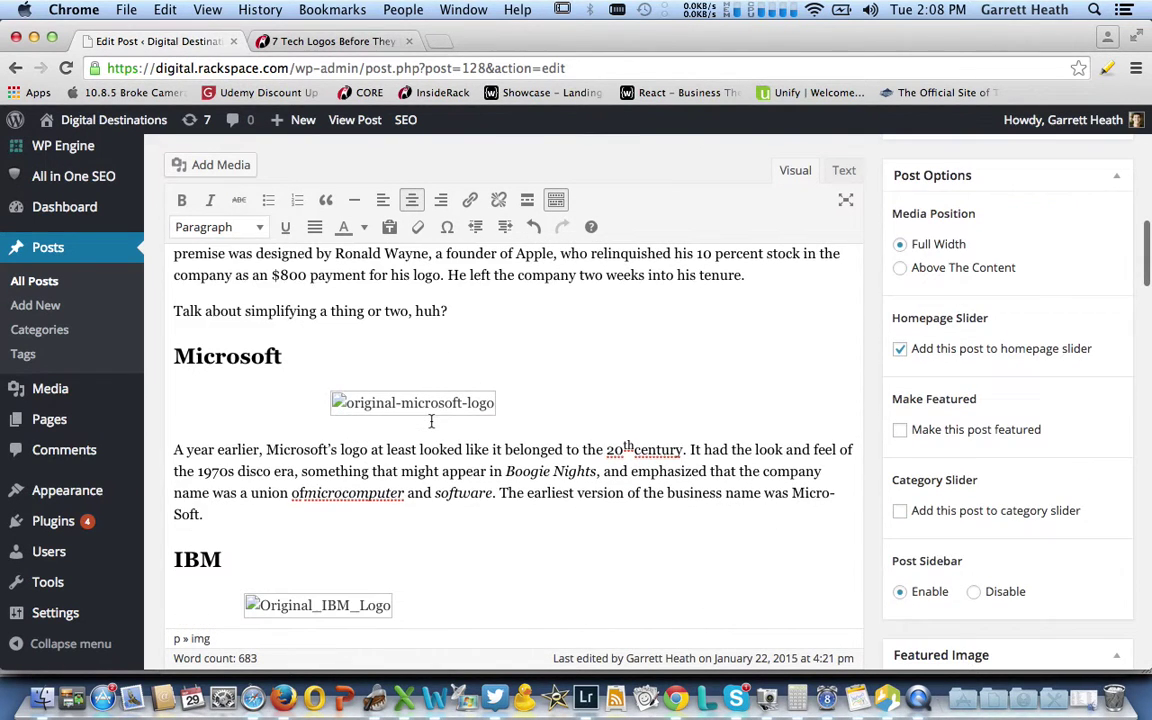
pyautogui.click(400, 405)
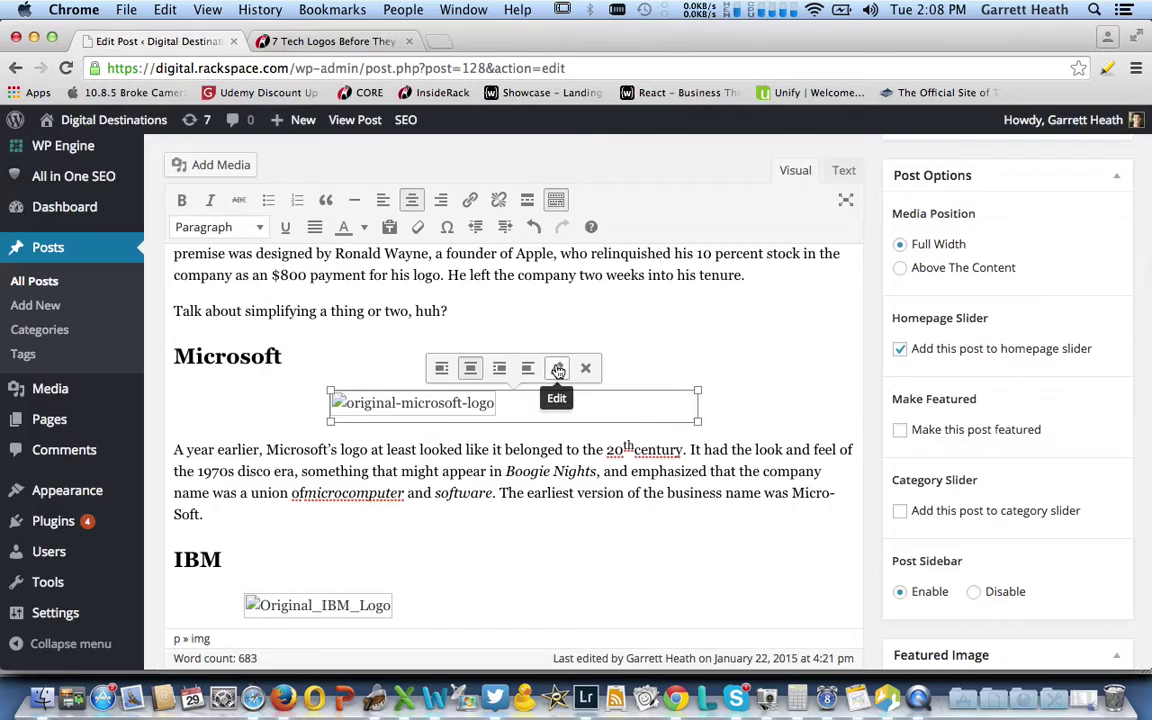
pyautogui.click(558, 370)
pyautogui.click(977, 615)
# Open the image details of the original IBM logo and update the image with its existing settings.
pyautogui.scroll(-2, 931, 609)
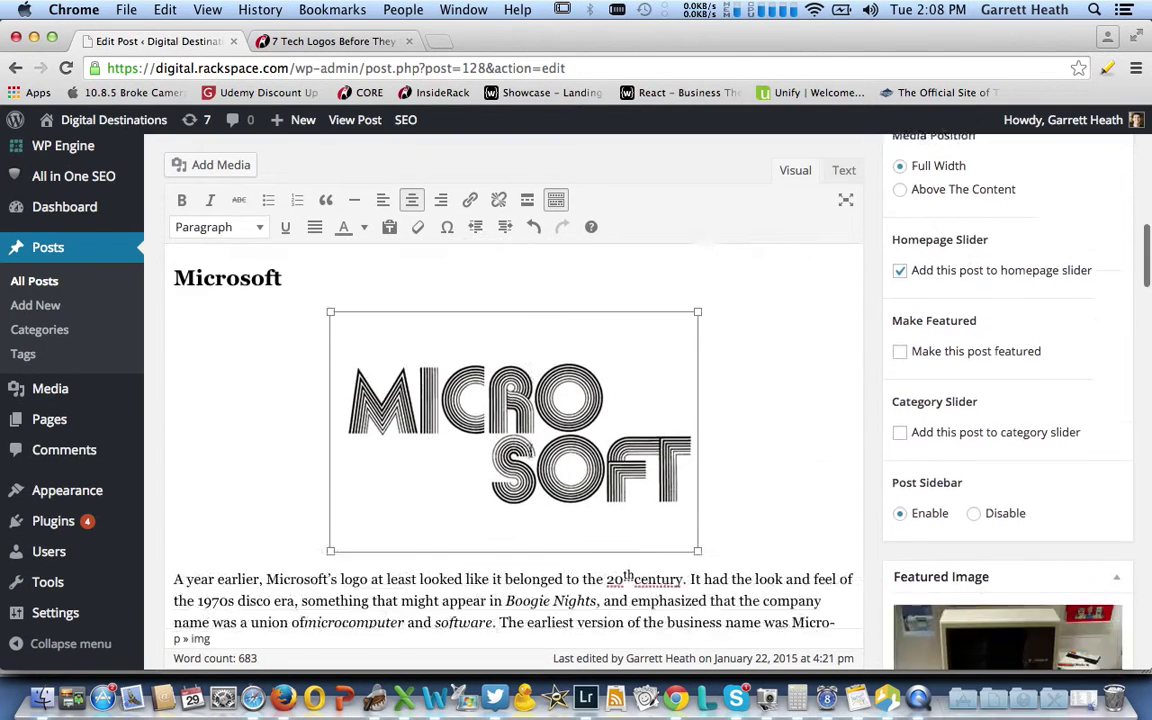
pyautogui.scroll(-5, 522, 452)
pyautogui.click(348, 267)
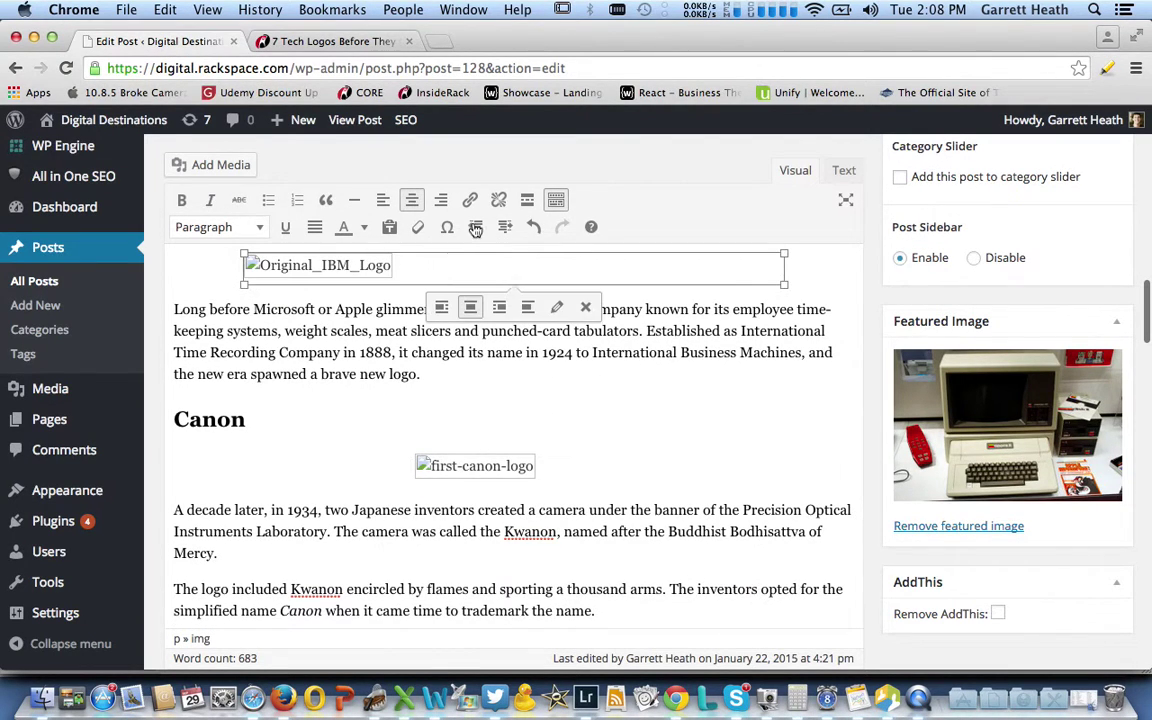
pyautogui.click(514, 305)
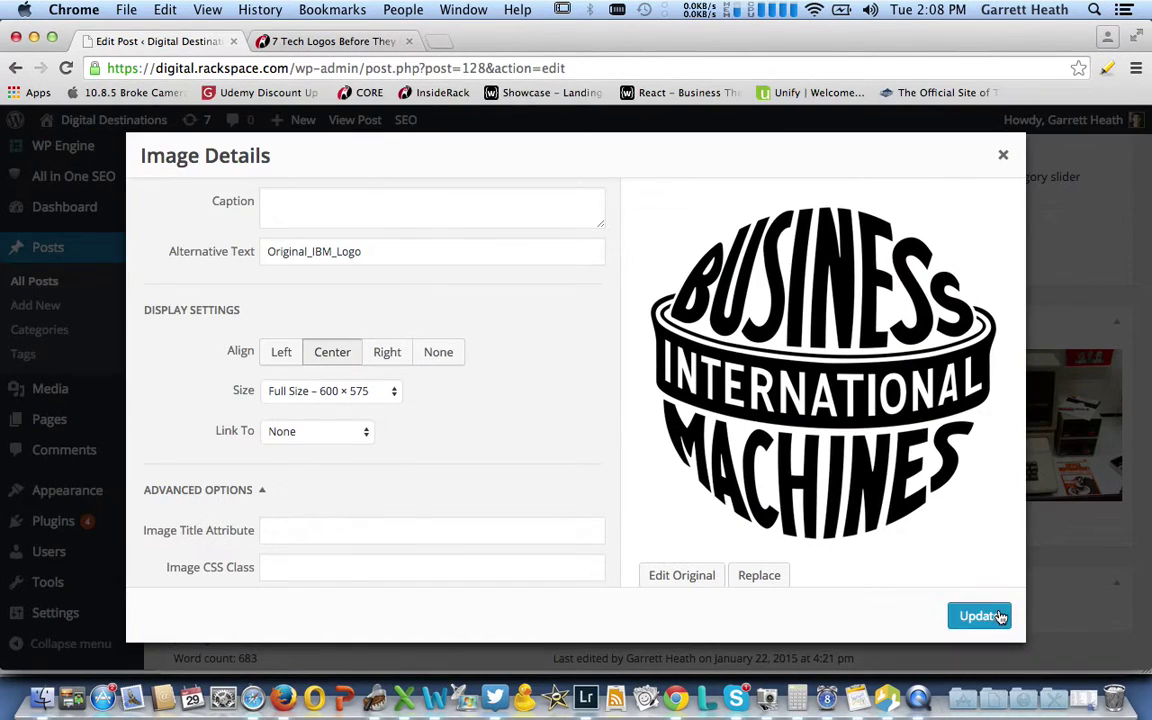
pyautogui.click(977, 615)
# Open the image details of the logo under the Canon heading and update the image with its existing settings.
pyautogui.scroll(-8, 456, 540)
pyautogui.click(462, 502)
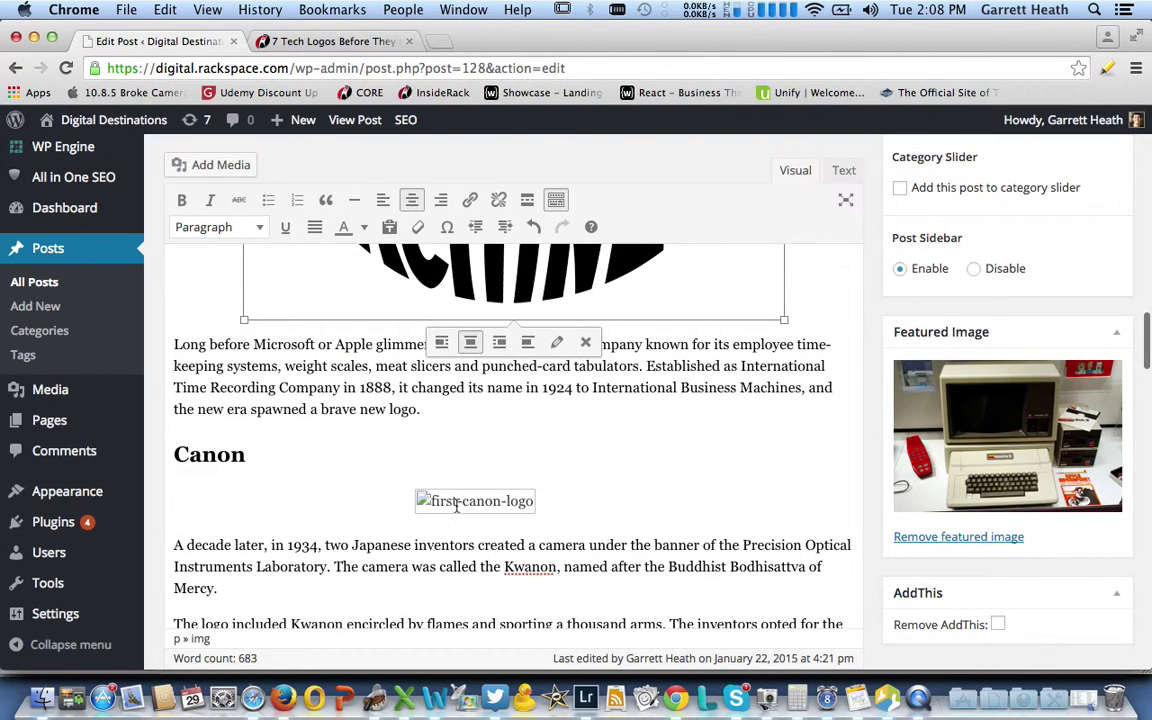
pyautogui.click(556, 466)
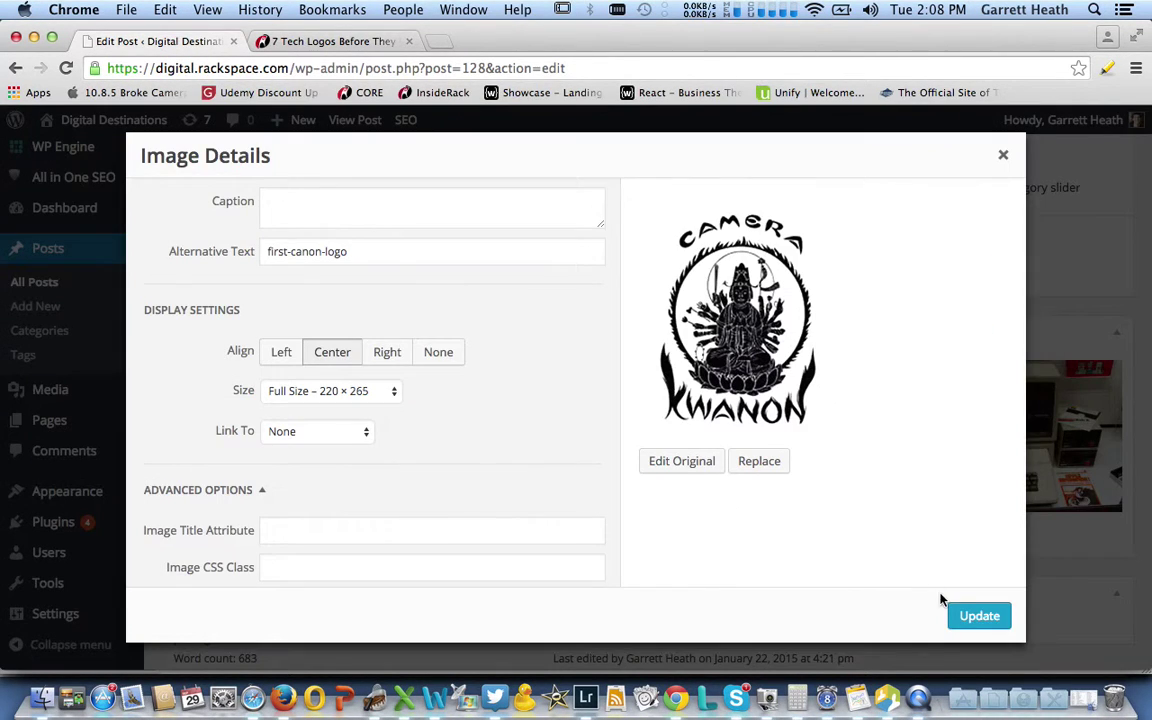
pyautogui.click(970, 615)
# Open the image details of the Motorola logo and update the image with its existing settings.
pyautogui.scroll(-3, 709, 487)
pyautogui.scroll(-6, 711, 490)
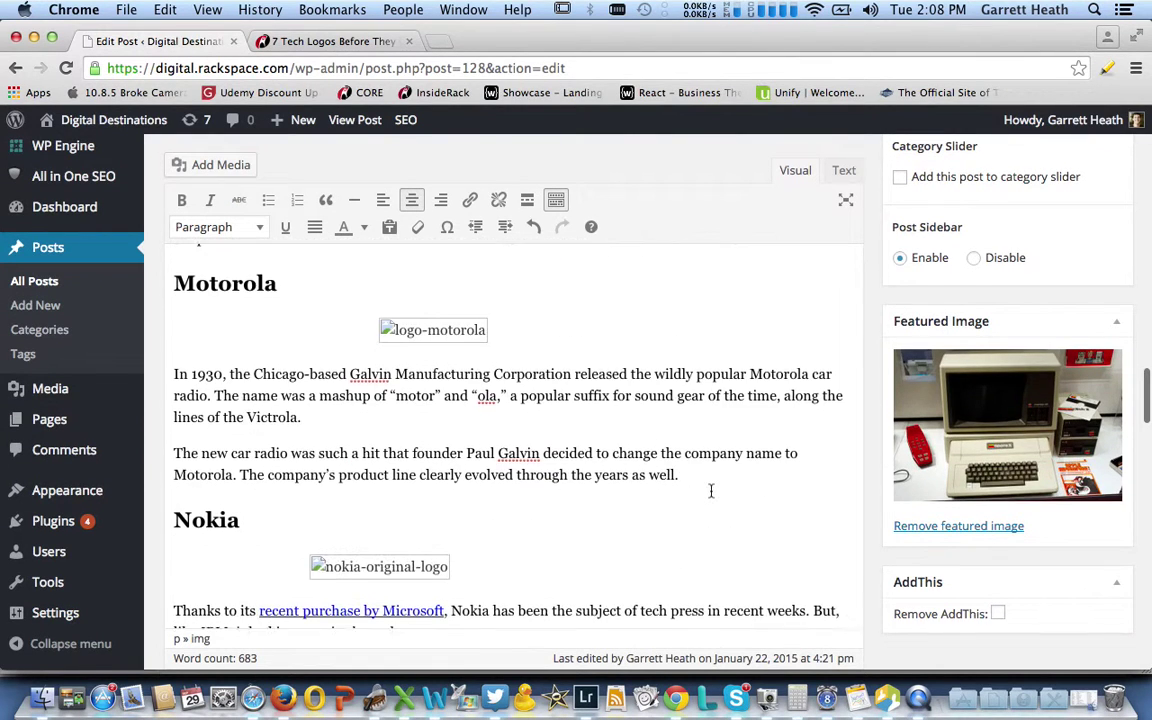
pyautogui.scroll(1, 711, 490)
pyautogui.click(454, 400)
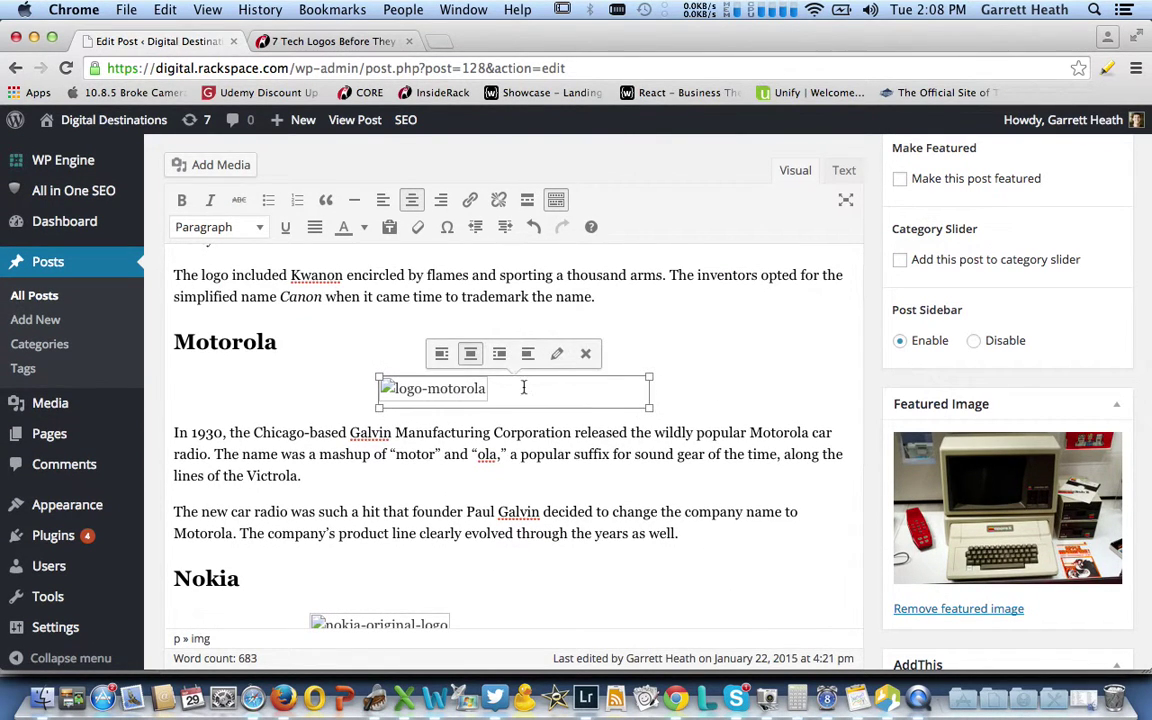
pyautogui.click(556, 354)
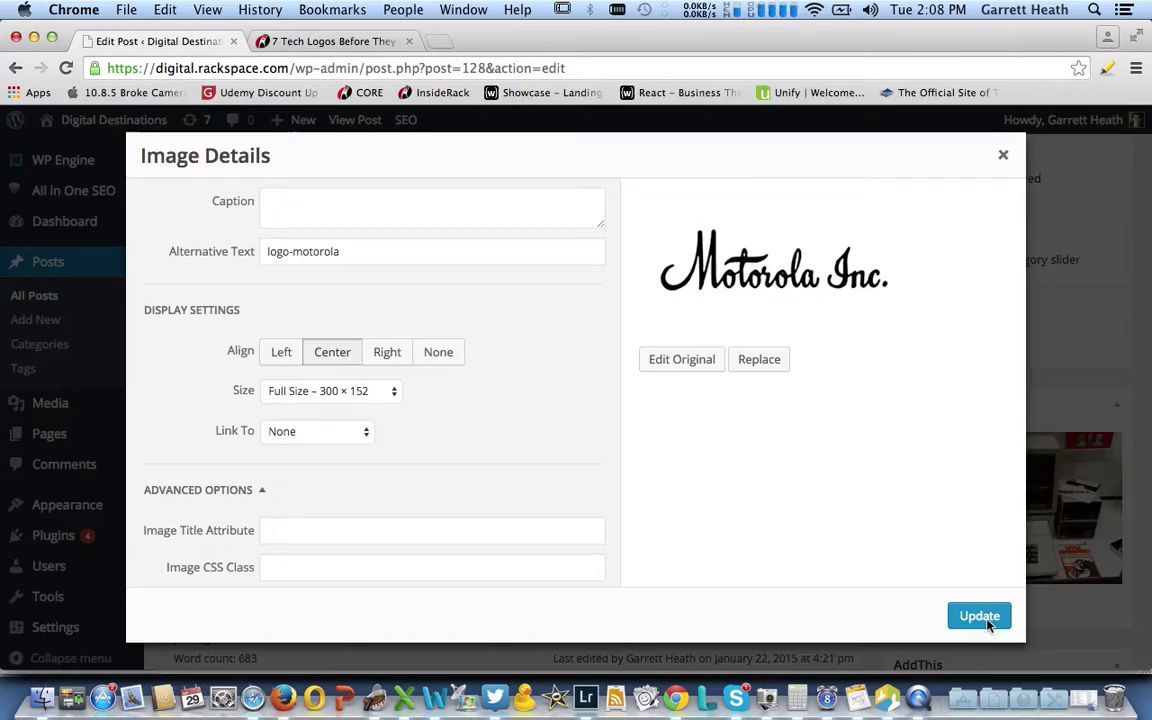
pyautogui.click(979, 616)
# Open the image details of the original Nokia logo and update the image with its existing settings.
pyautogui.scroll(-4, 604, 482)
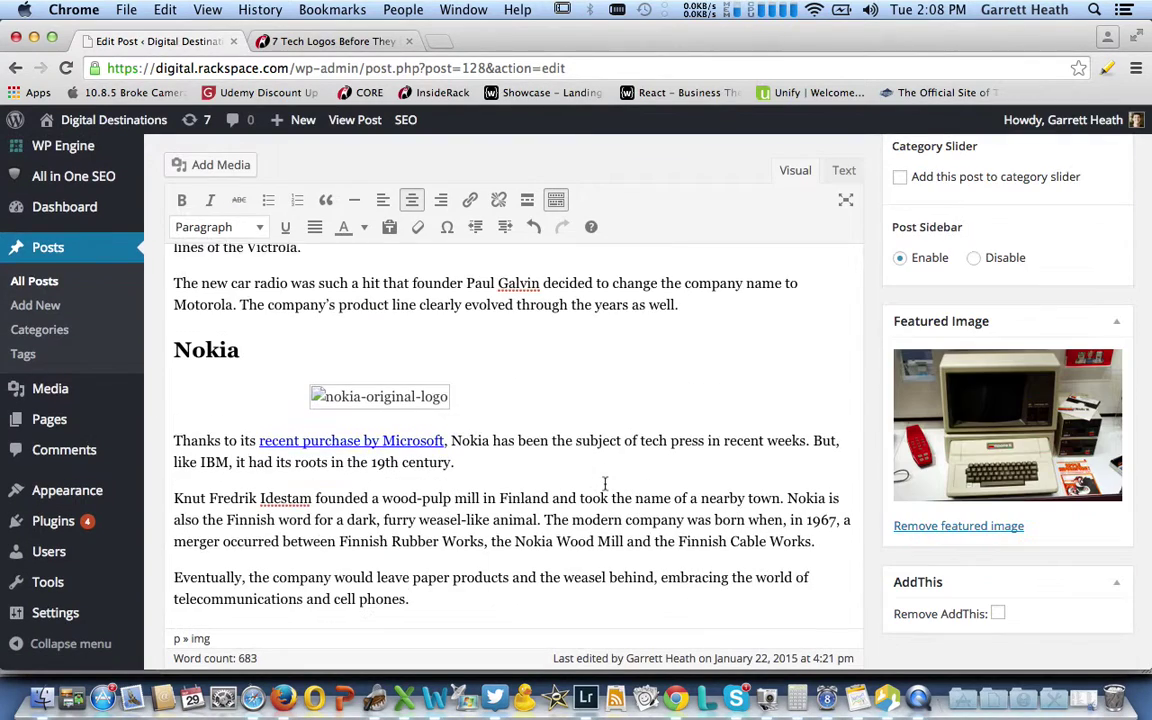
pyautogui.click(396, 394)
pyautogui.click(557, 355)
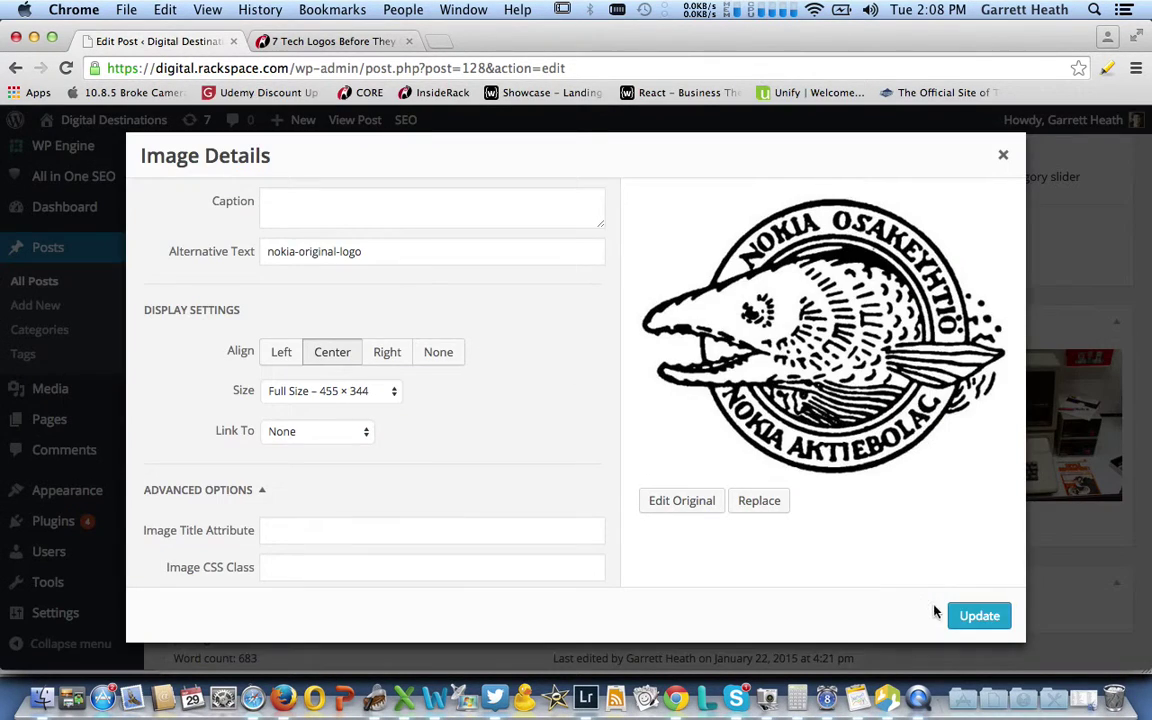
pyautogui.click(979, 616)
# Open the image details of the logo under the Xerox heading and update the image with its existing settings.
pyautogui.scroll(-5, 702, 452)
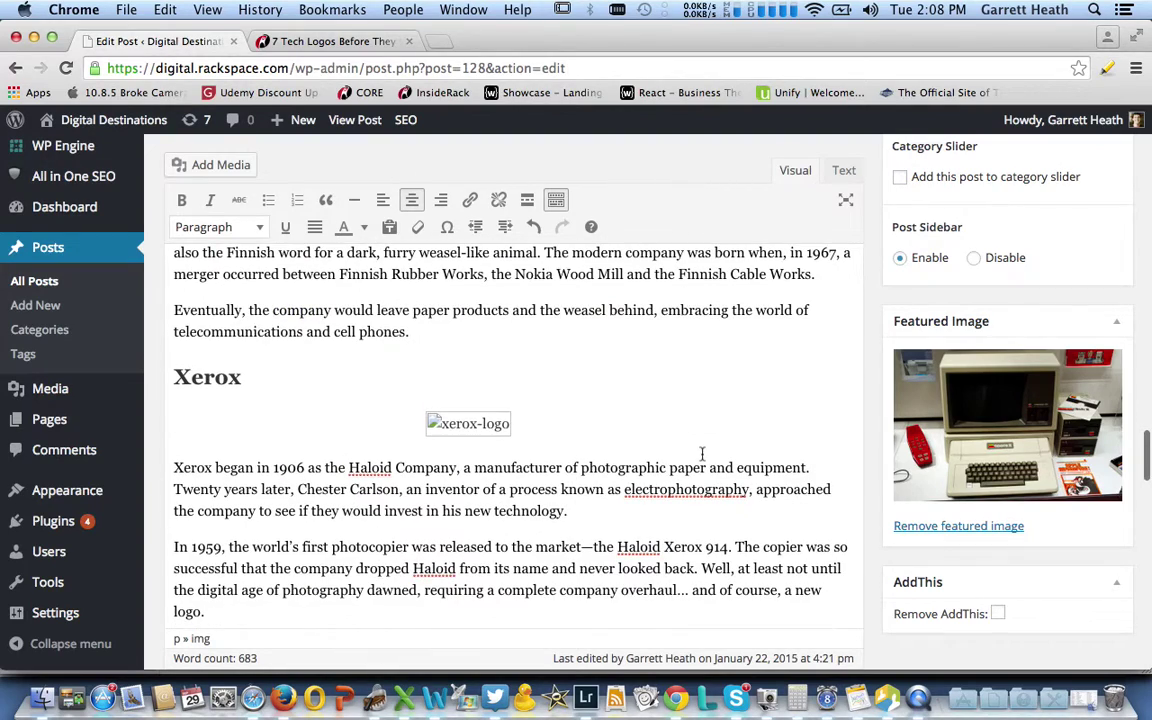
pyautogui.click(468, 424)
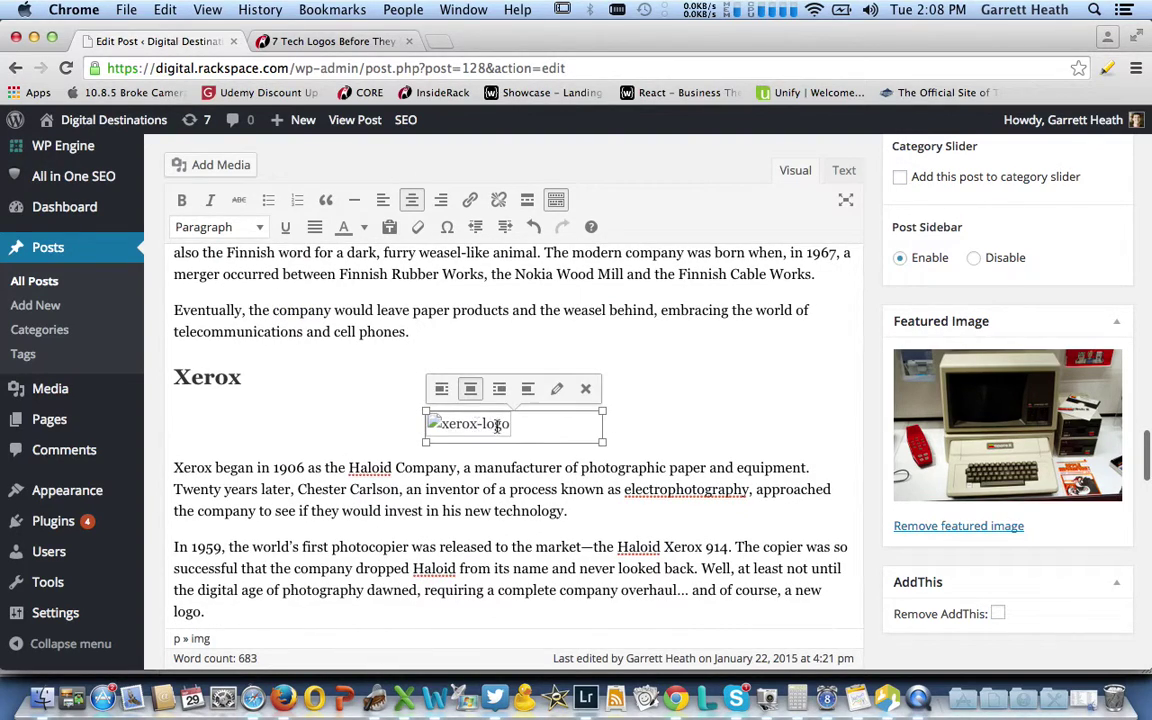
pyautogui.click(557, 396)
pyautogui.click(977, 614)
# Look over the refreshed logos in the post editor and update the published post to save the changes.
pyautogui.scroll(-1, 748, 461)
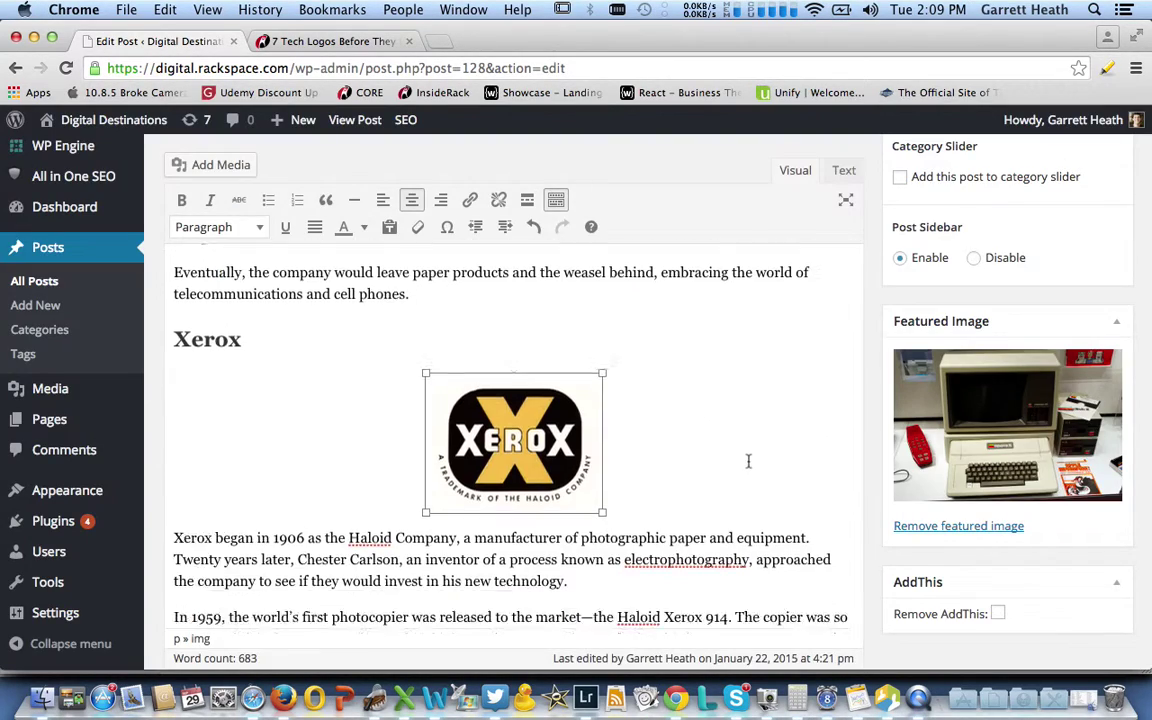
pyautogui.scroll(-5, 748, 461)
pyautogui.scroll(10, 748, 461)
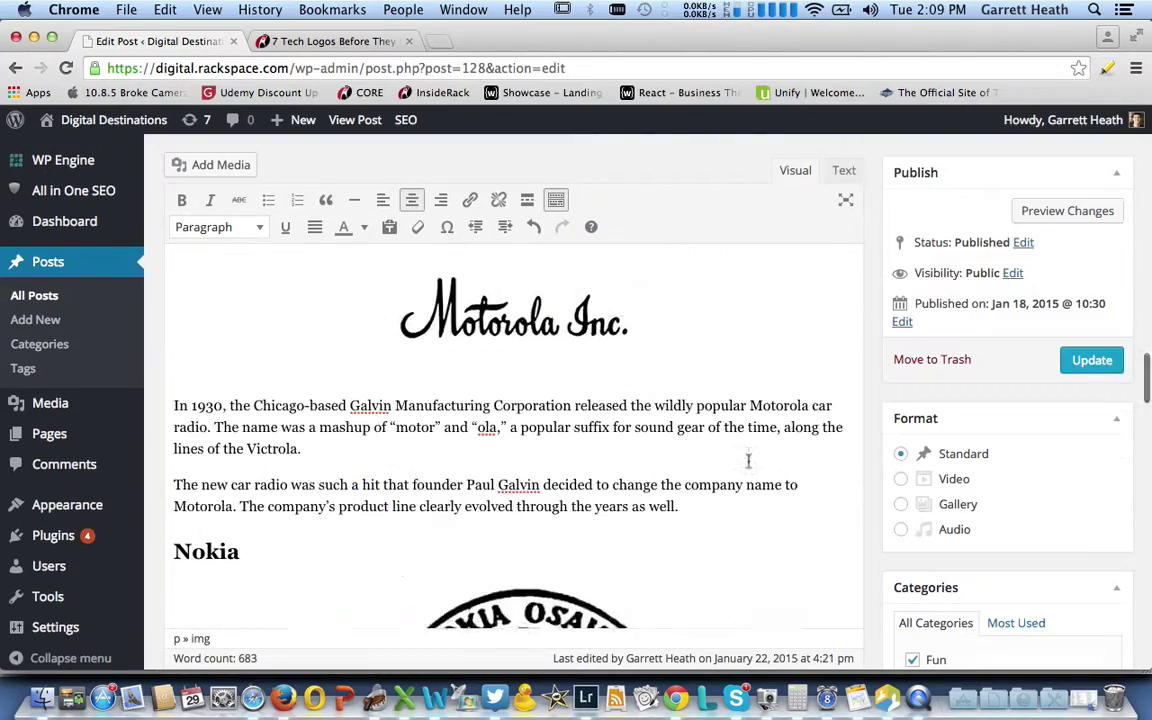
pyautogui.scroll(15, 748, 461)
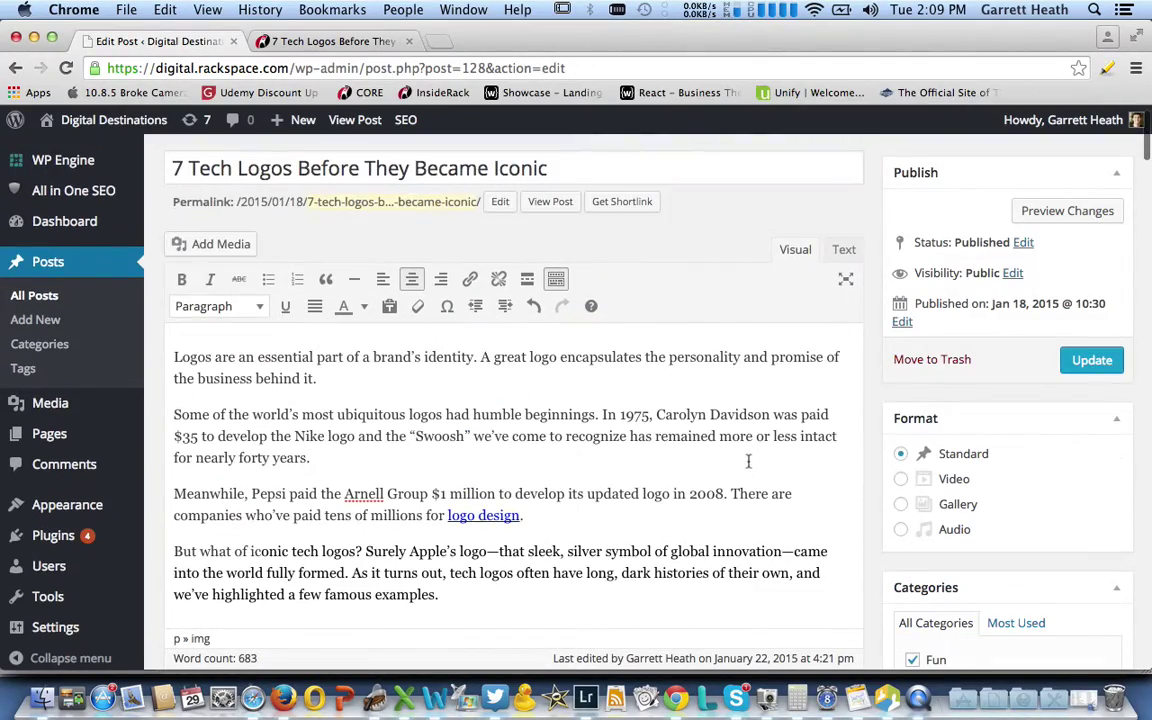
pyautogui.click(1093, 362)
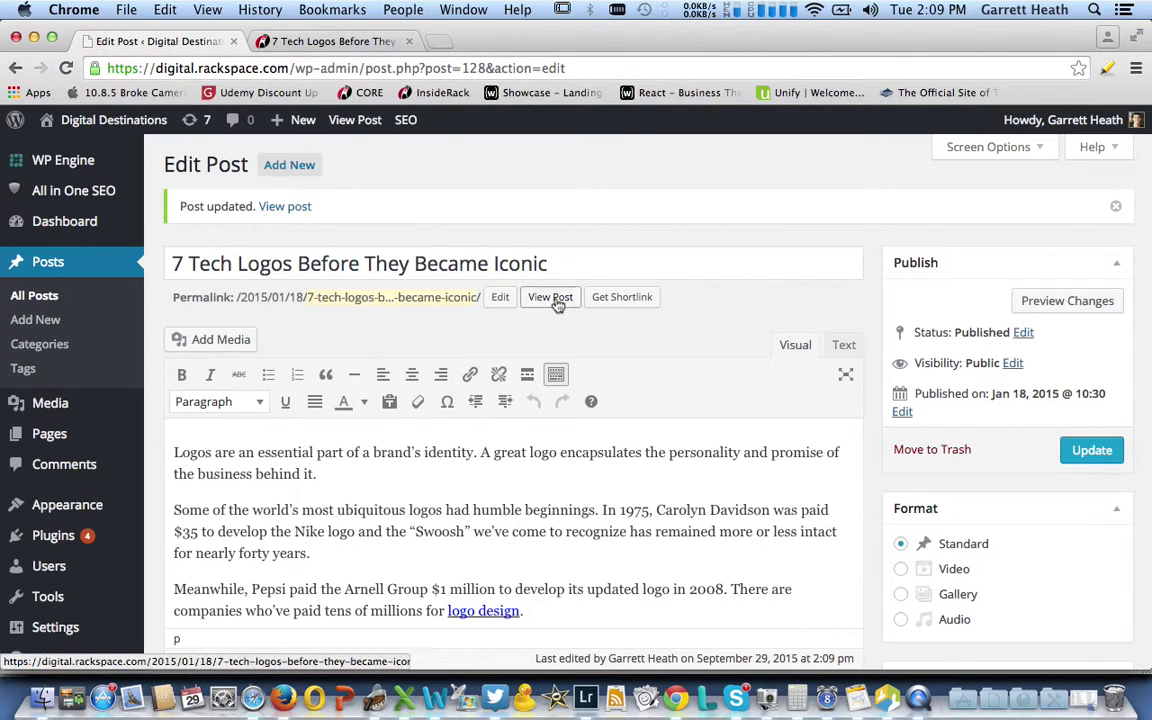
# View the published post and examine how its logo images display from Apple through Nokia and back to the Apple section.
pyautogui.click(550, 298)
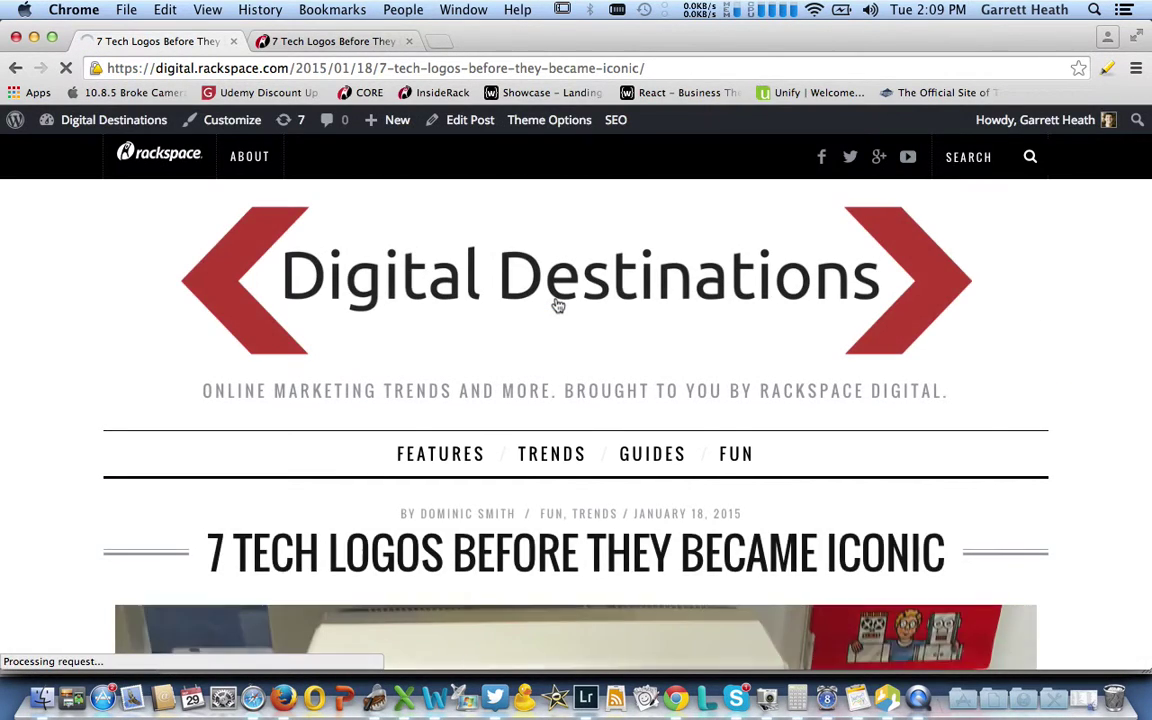
pyautogui.scroll(-10, 557, 305)
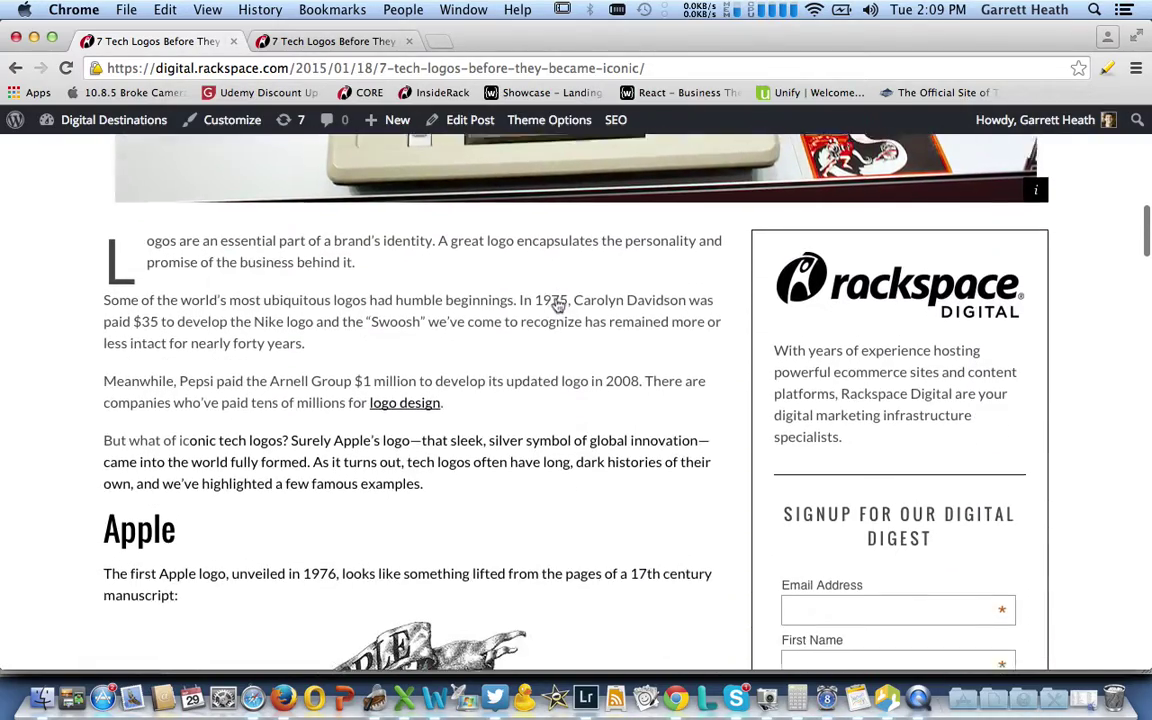
pyautogui.scroll(-15, 557, 307)
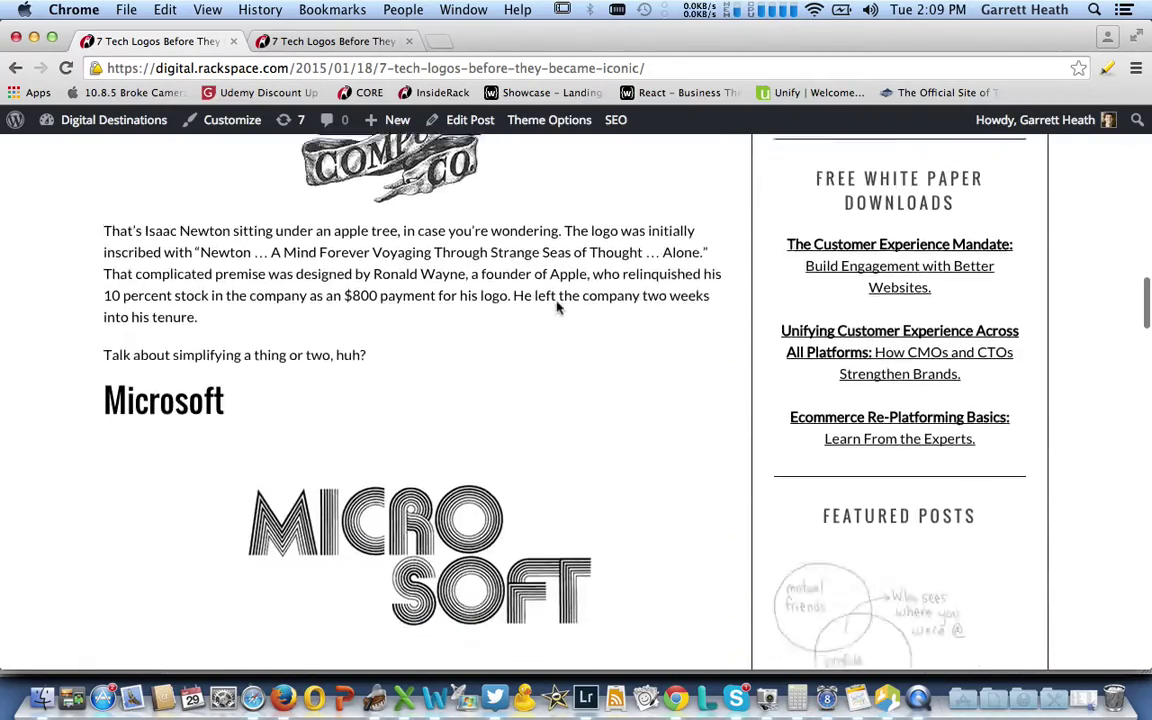
pyautogui.scroll(-15, 557, 307)
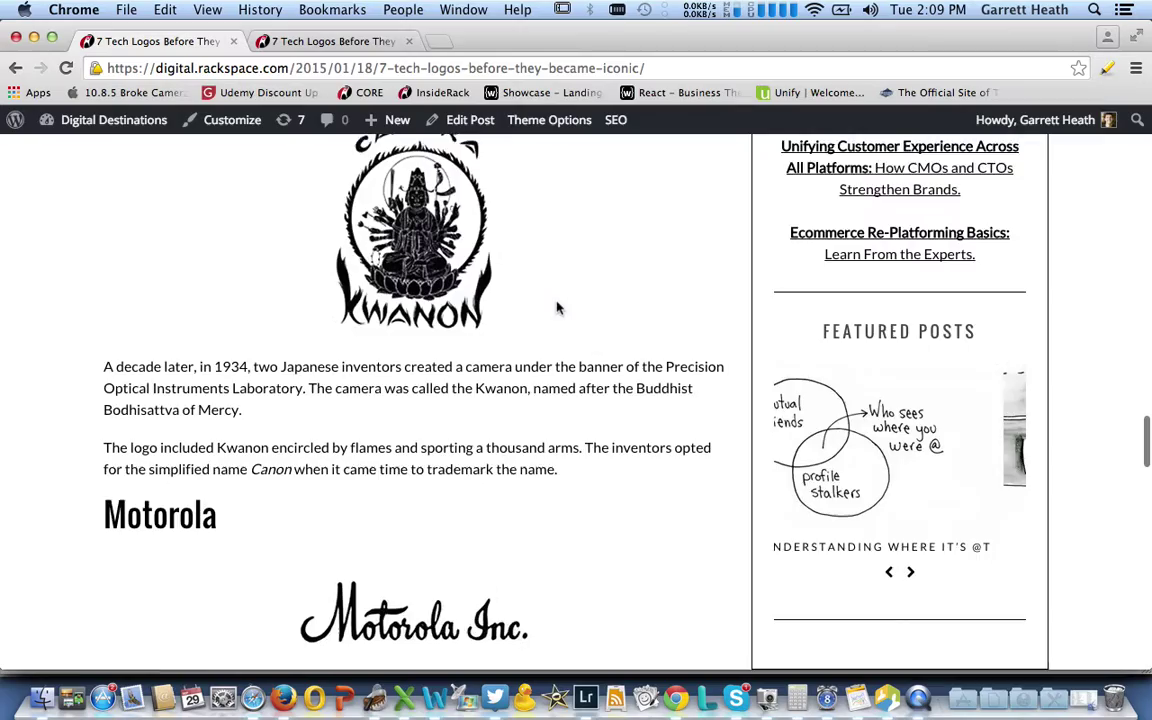
pyautogui.scroll(-15, 557, 307)
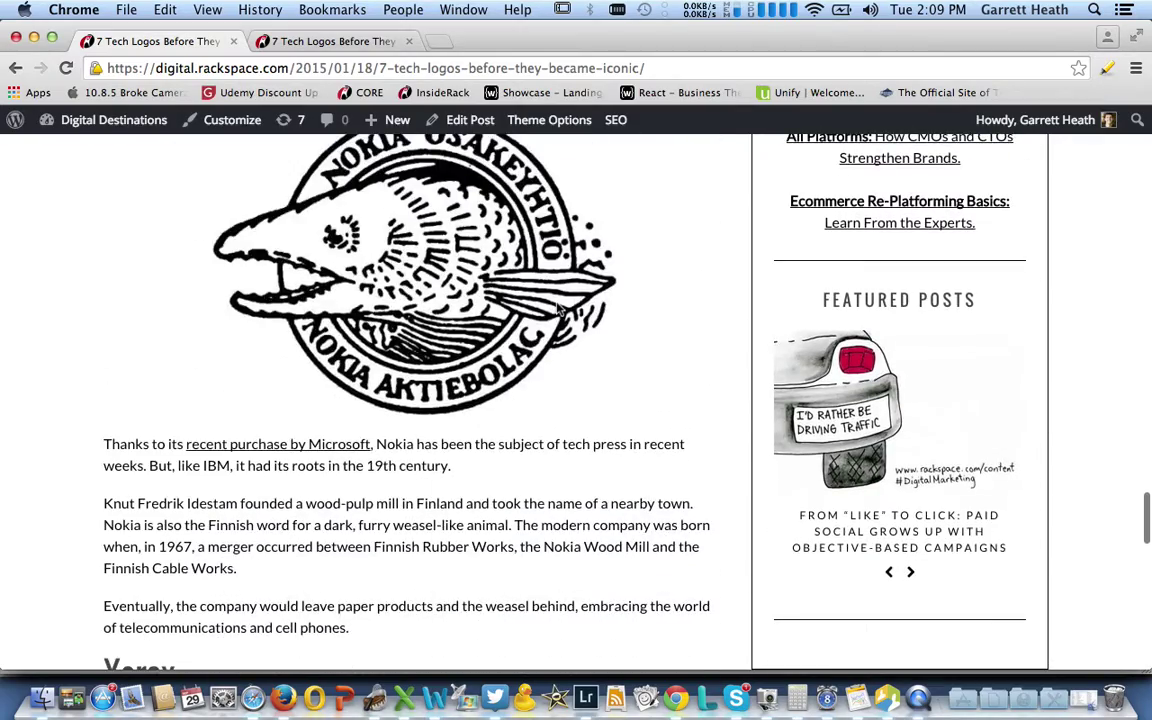
pyautogui.scroll(-5, 557, 308)
pyautogui.scroll(12, 557, 308)
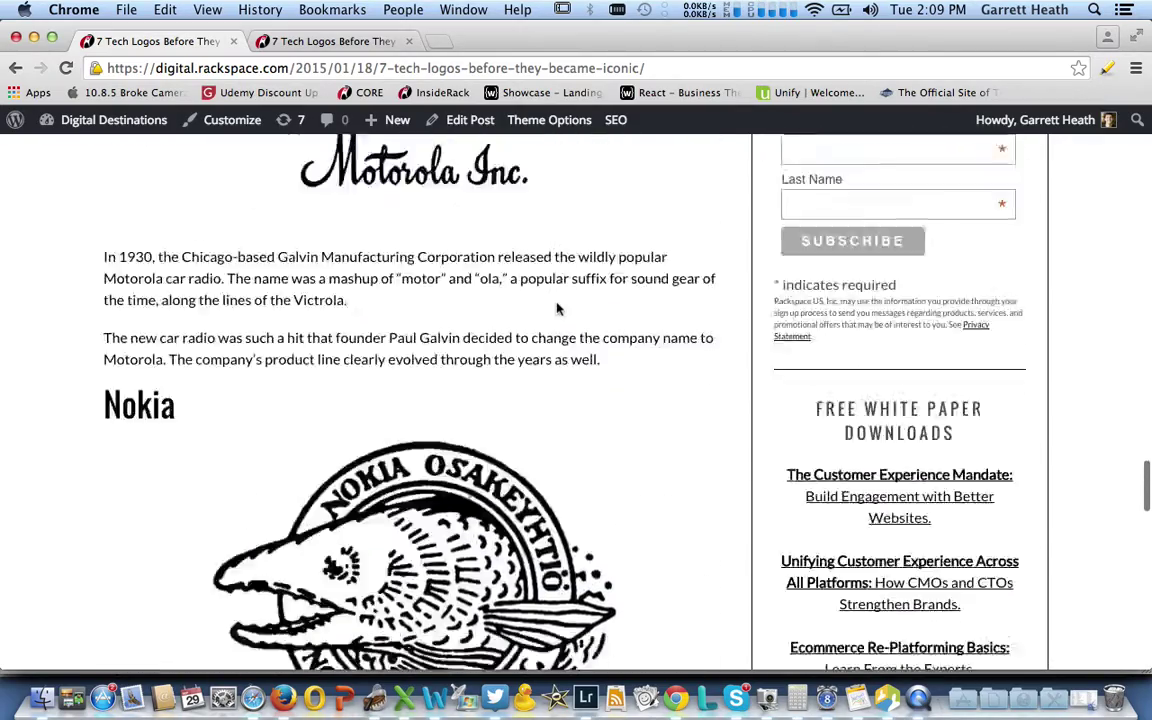
pyautogui.scroll(20, 557, 308)
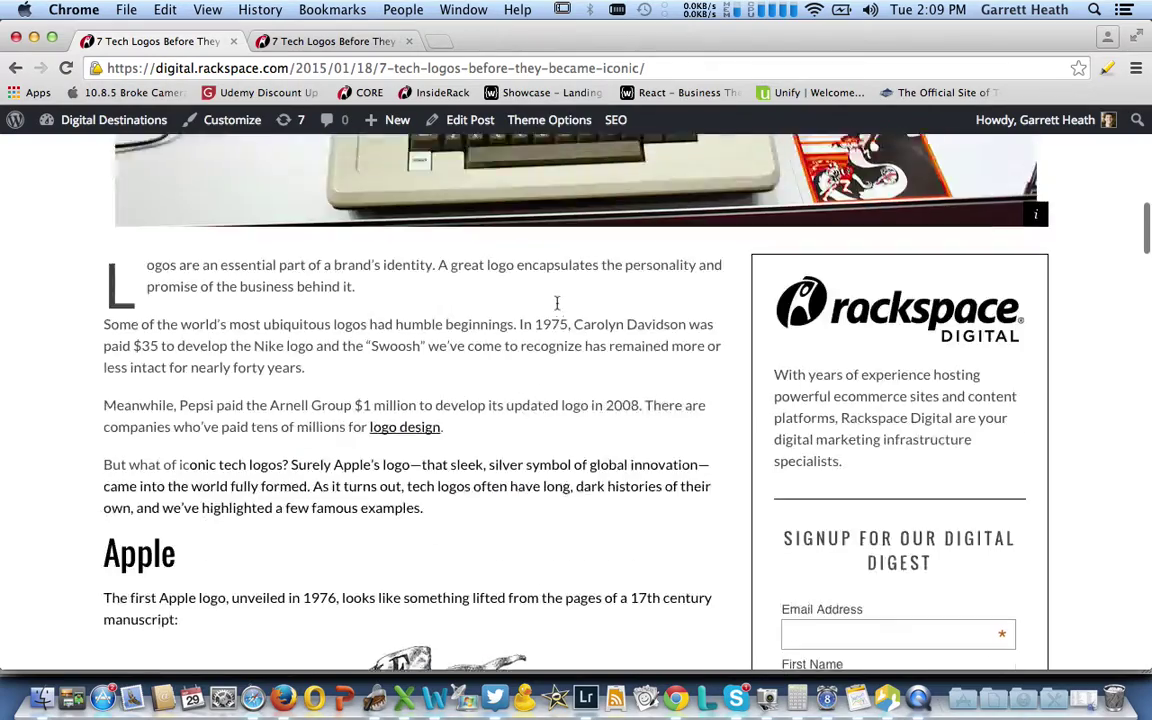
pyautogui.scroll(6, 557, 303)
pyautogui.scroll(-8, 527, 309)
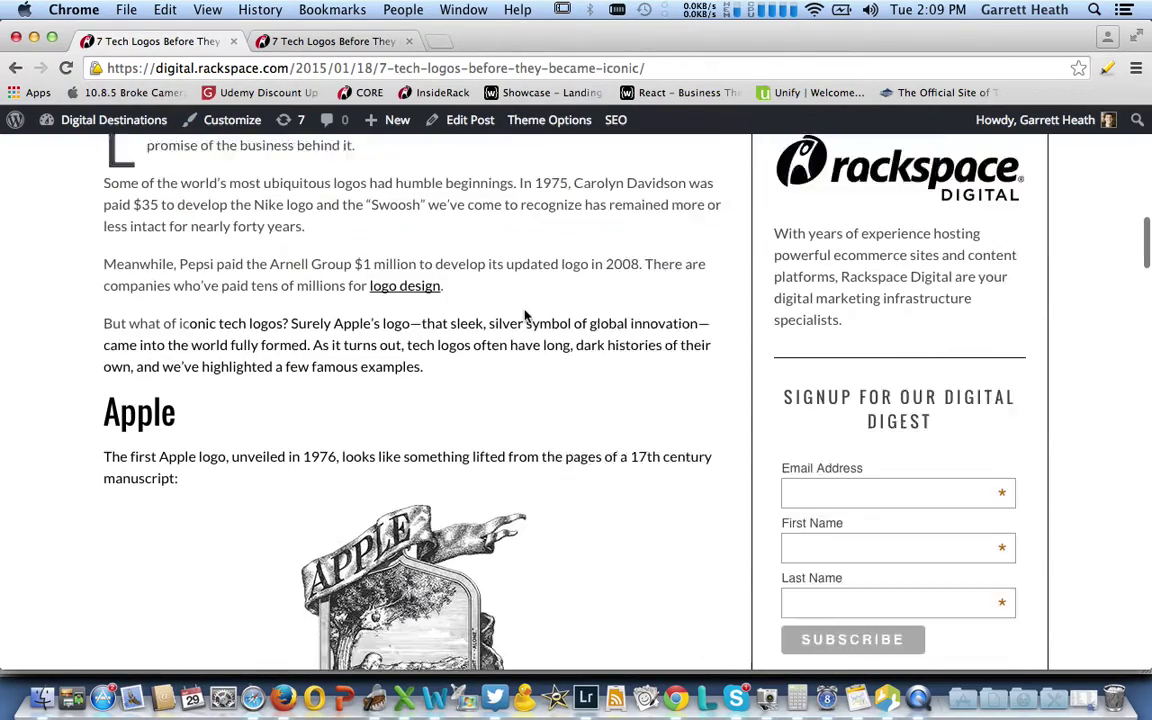
pyautogui.scroll(-5, 527, 316)
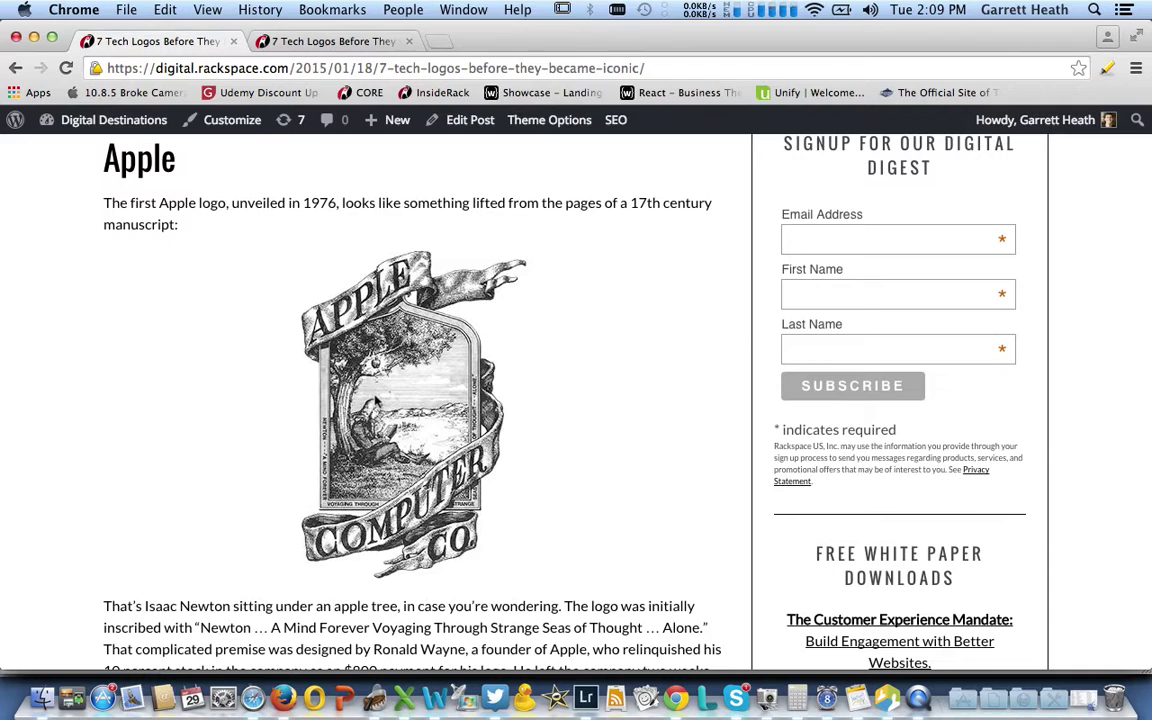
# Reload the published post from its current address and examine the header, title and featured image.
pyautogui.click(482, 66)
pyautogui.click(482, 66)
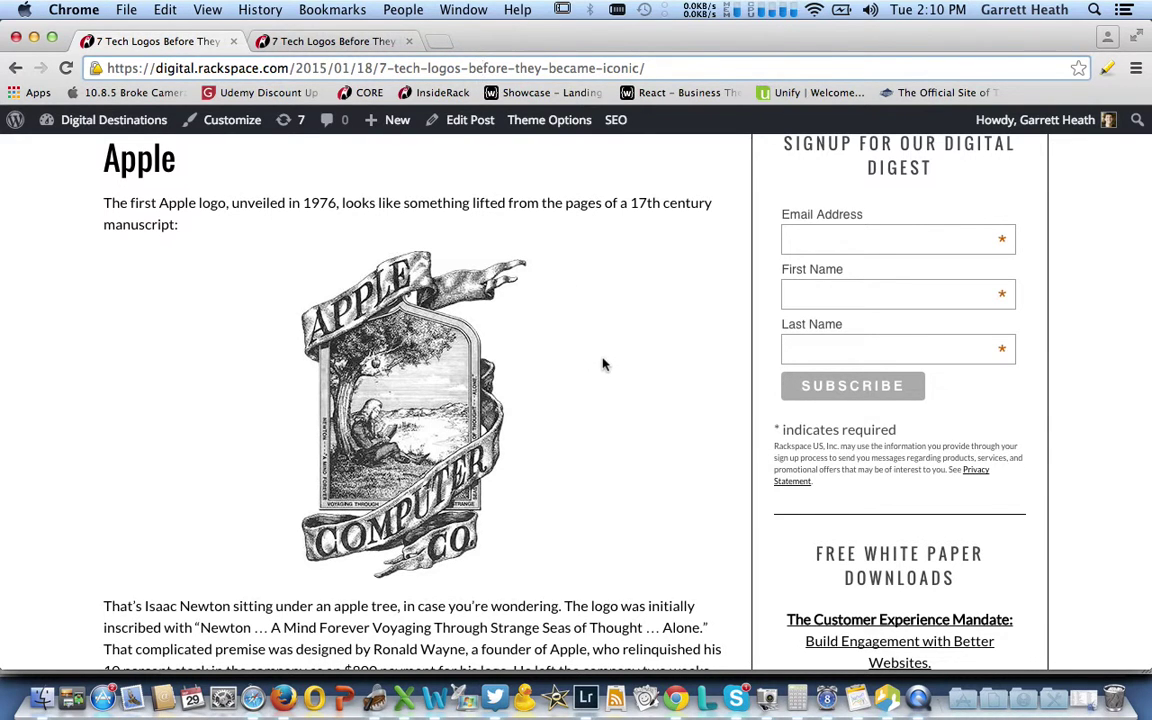
pyautogui.press('Return')
pyautogui.scroll(-4, 603, 364)
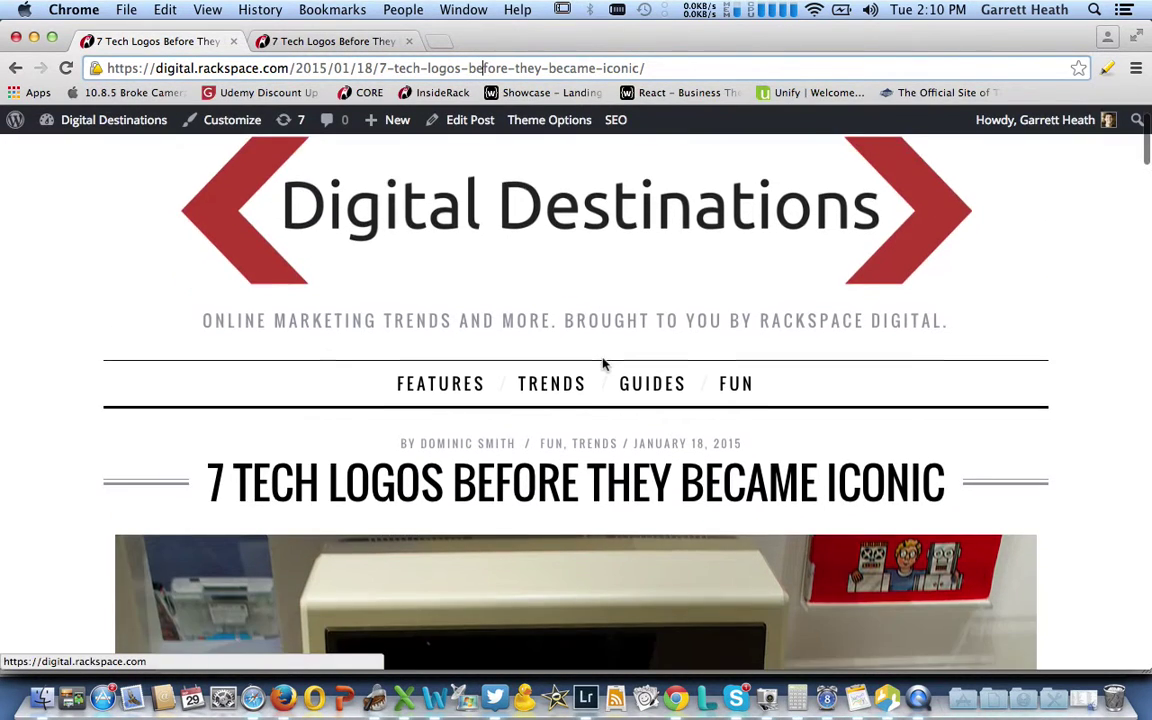
pyautogui.scroll(-1, 603, 364)
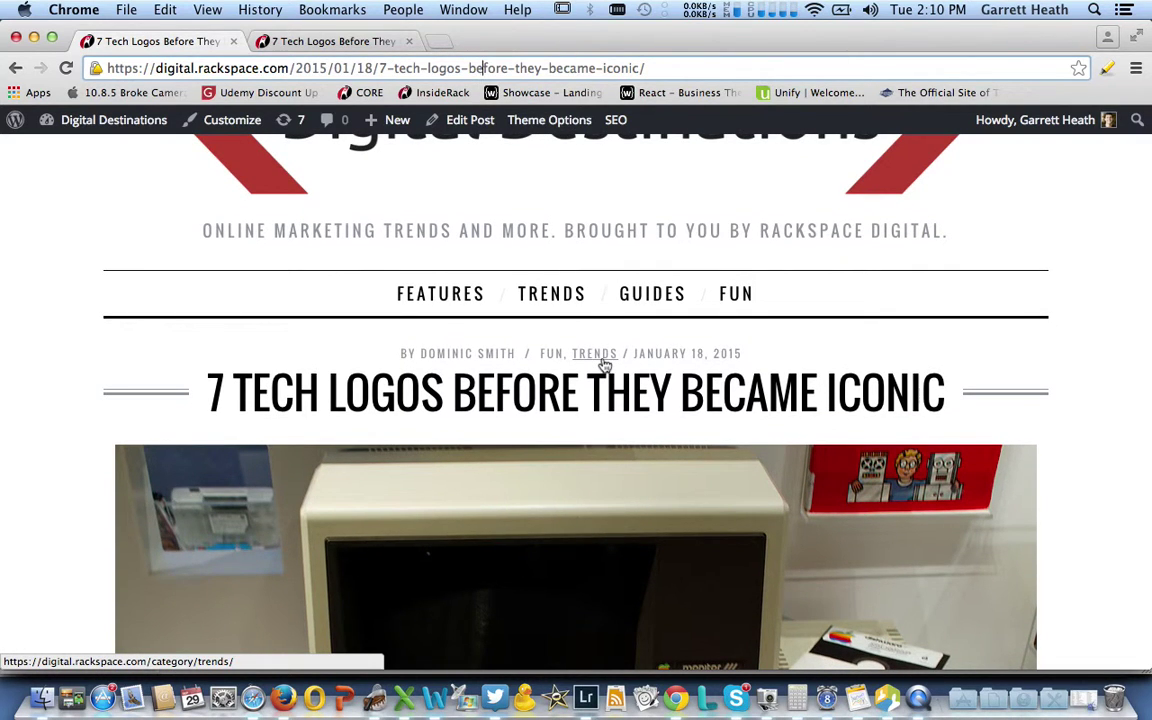
pyautogui.scroll(-5, 603, 364)
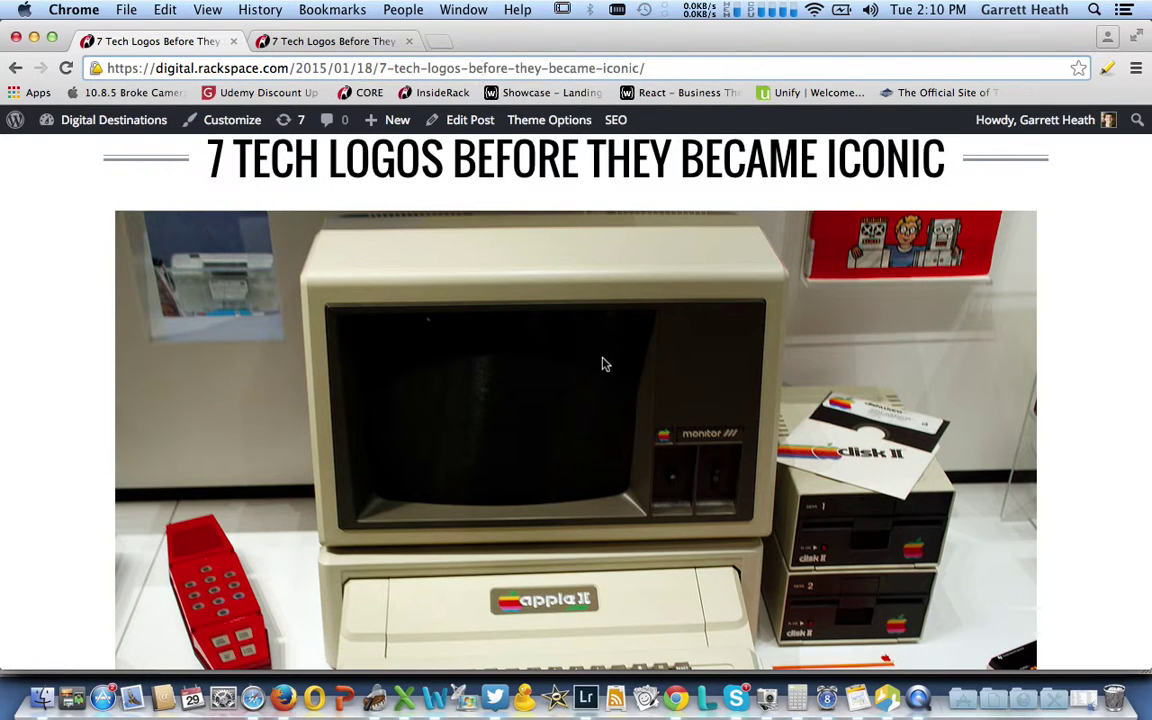
pyautogui.scroll(8, 603, 364)
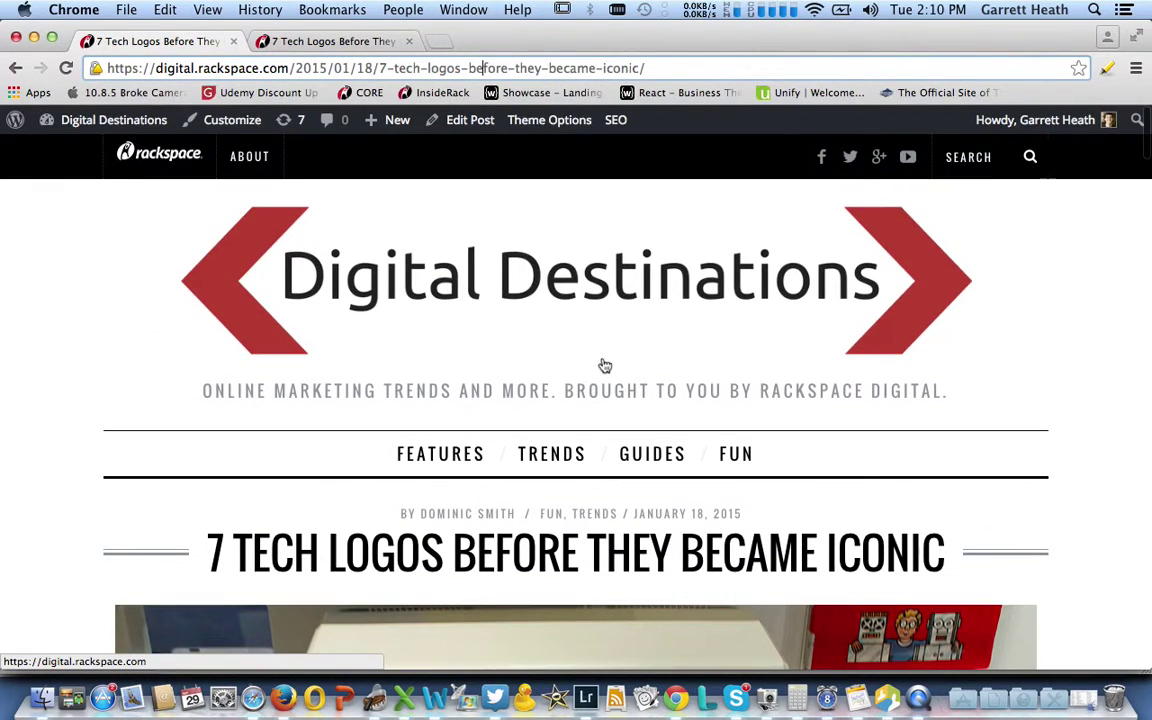